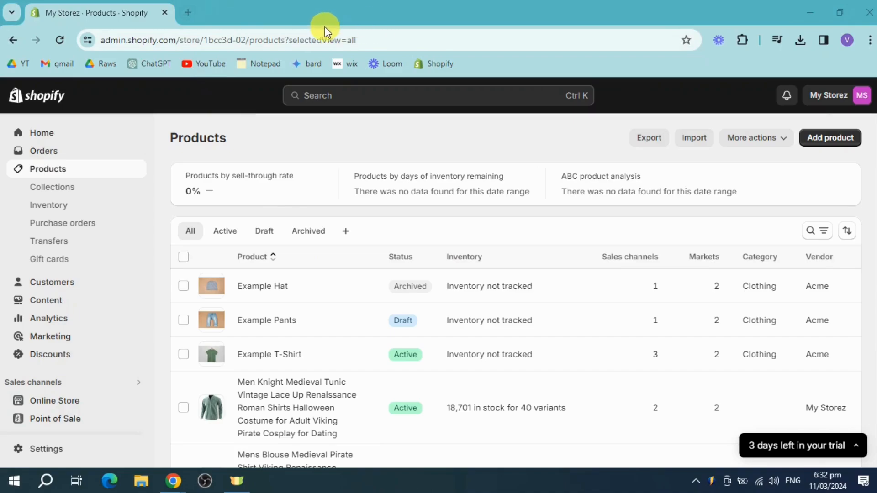
Search the web in a new tab for "why product bundles is important shopify"
left_click(187, 14)
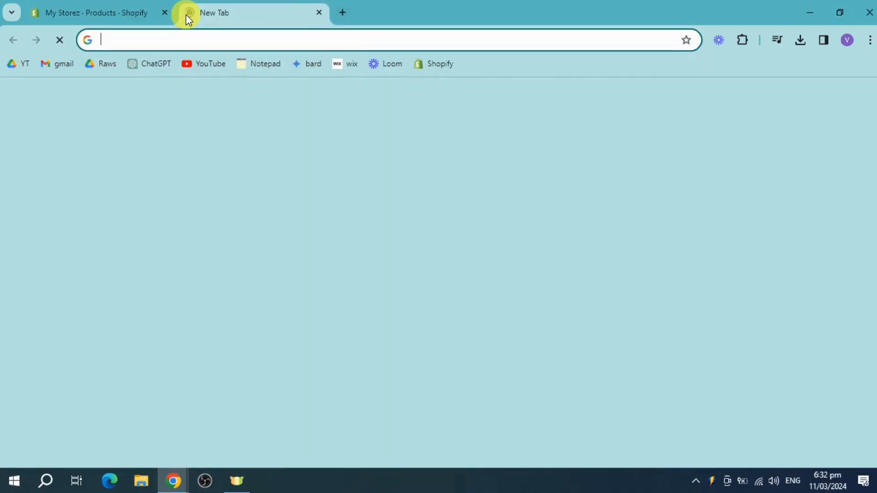
type("why ")
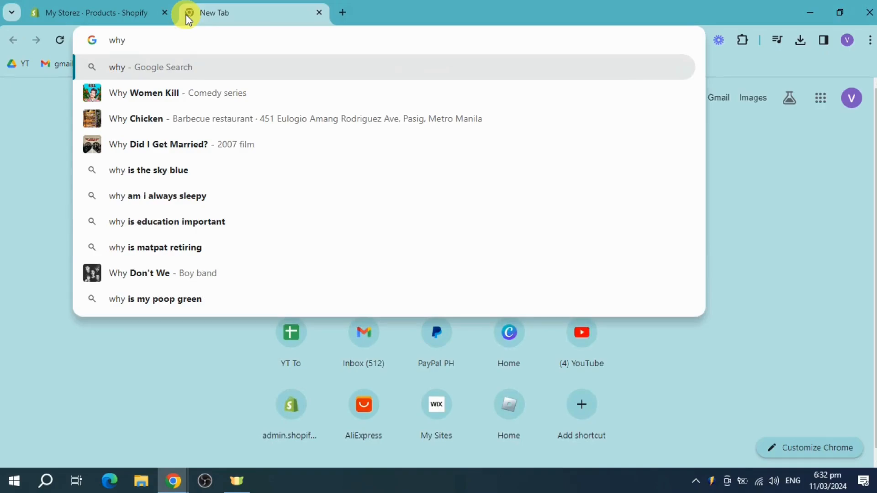
type("produc")
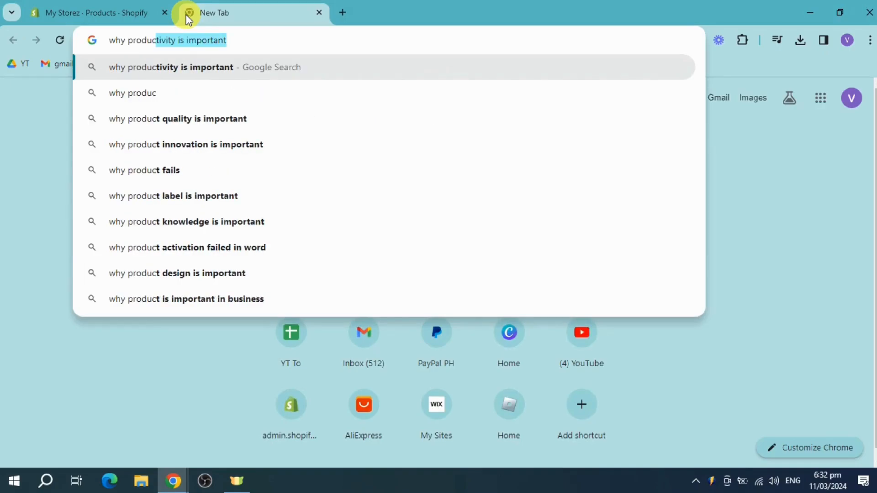
type("t bundles ")
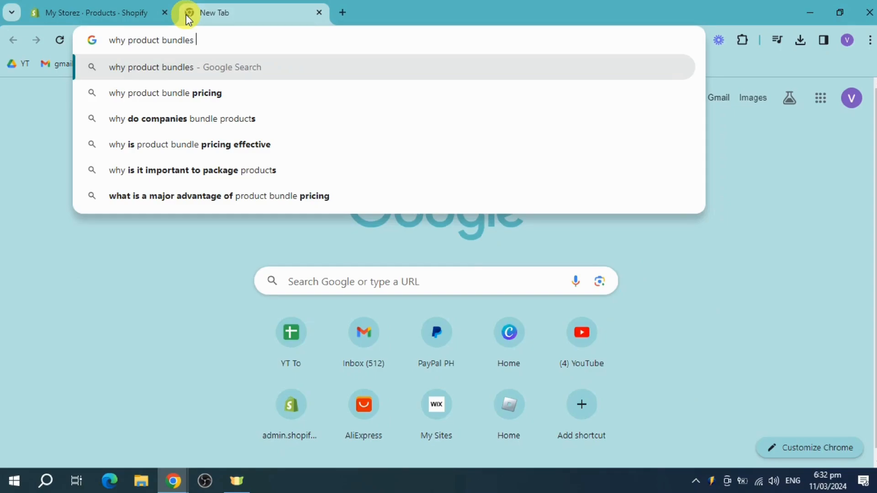
type("is important sh")
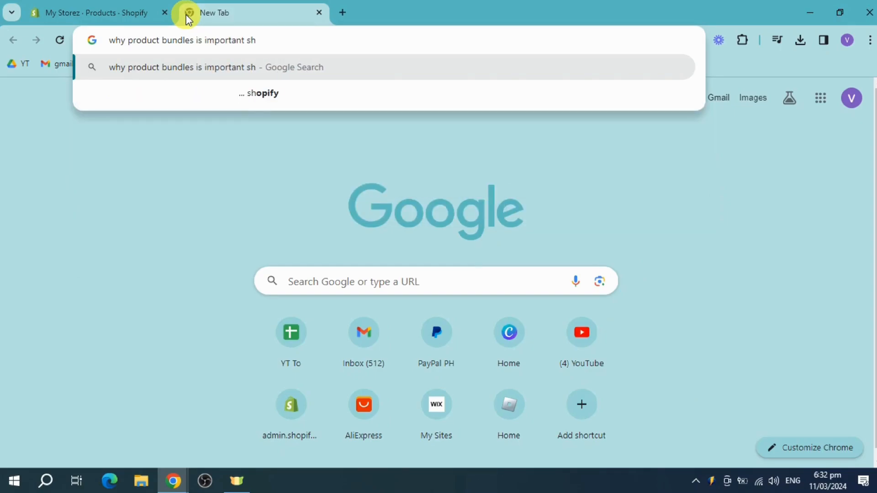
left_click(210, 81)
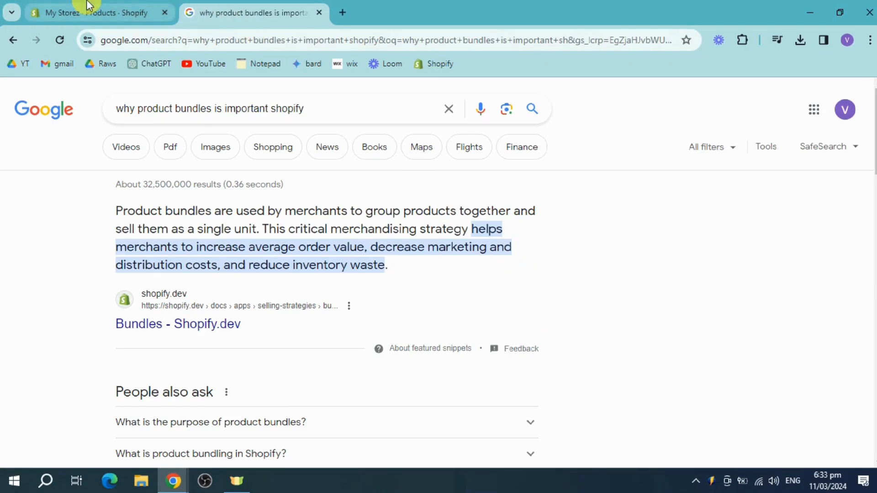
Return to the store's product list and select the Men Knight Medieval Tunic, Mens Blouse Medieval Pirate Shirt and New Men's V-neck shirt
left_click(97, 12)
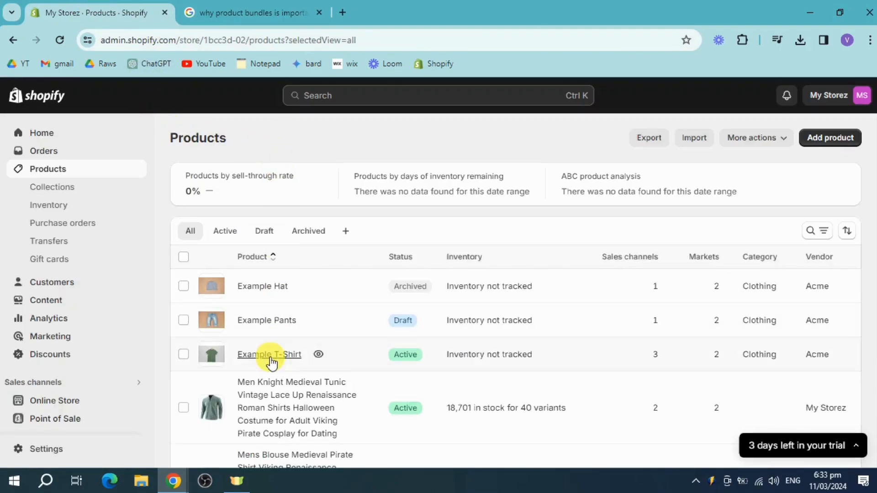
scroll(319, 354, "down", 3)
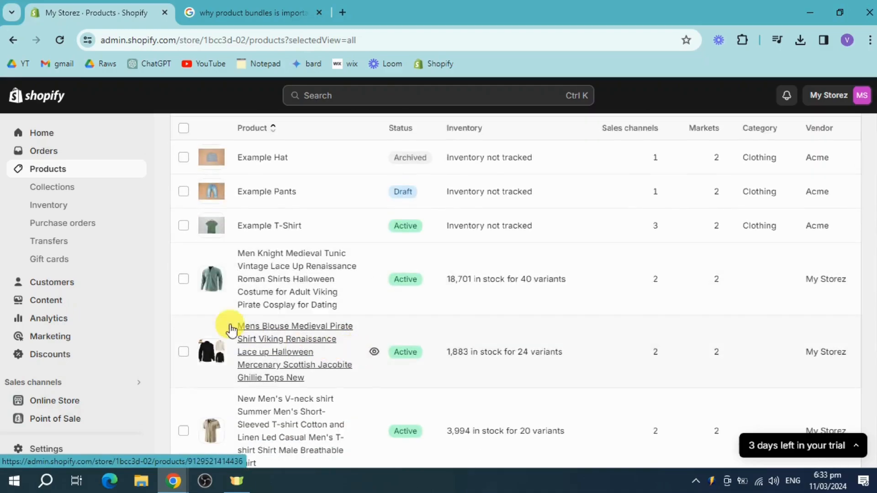
left_click(185, 281)
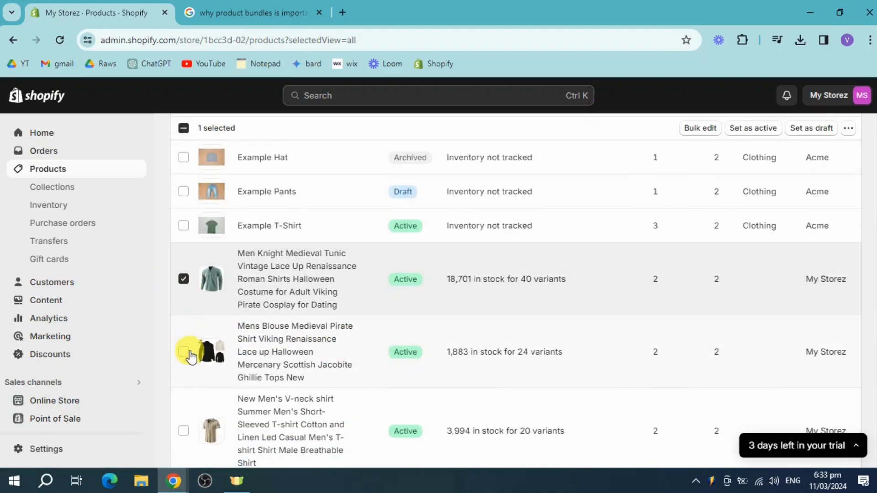
left_click(184, 353)
left_click(183, 430)
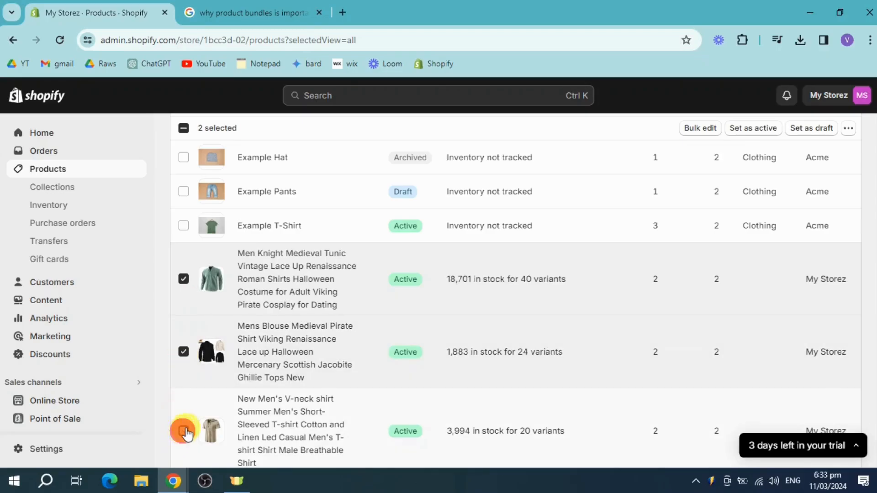
scroll(347, 372, "down", 1)
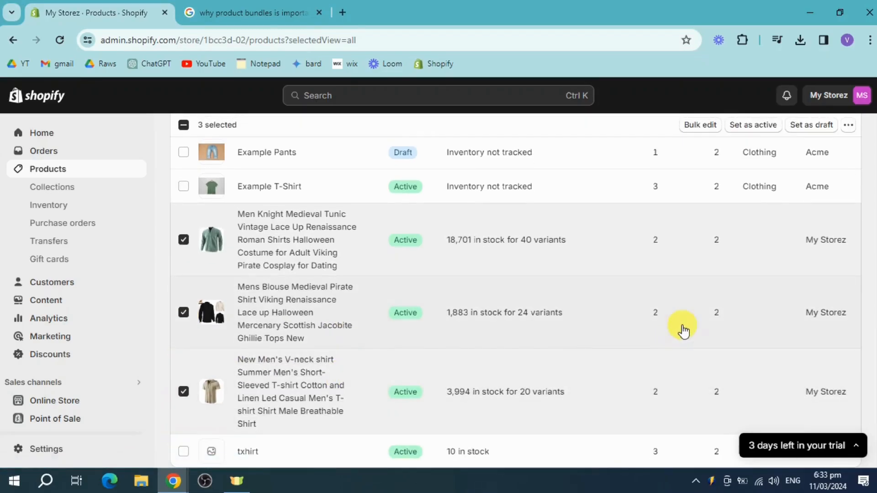
scroll(684, 329, "up", 3)
scroll(227, 386, "down", 2)
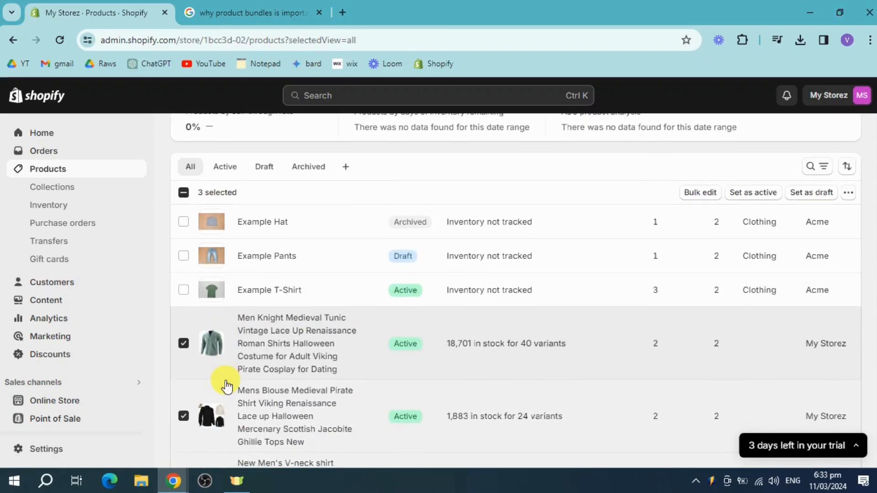
scroll(286, 372, "up", 2)
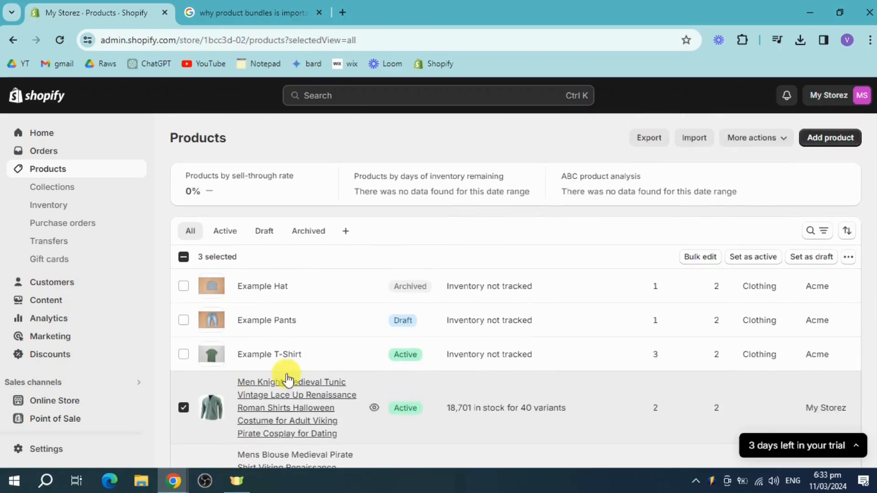
Start adding the three selected products to a collection
left_click(848, 257)
scroll(776, 349, "down", 2)
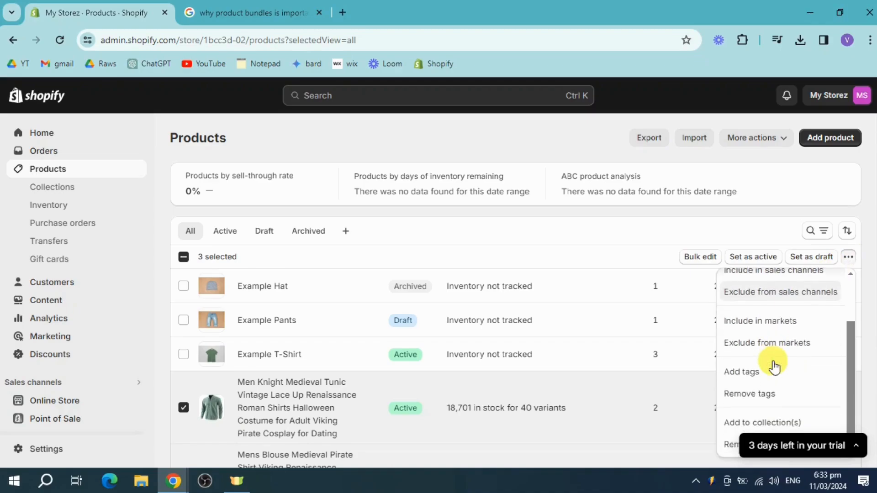
left_click(782, 429)
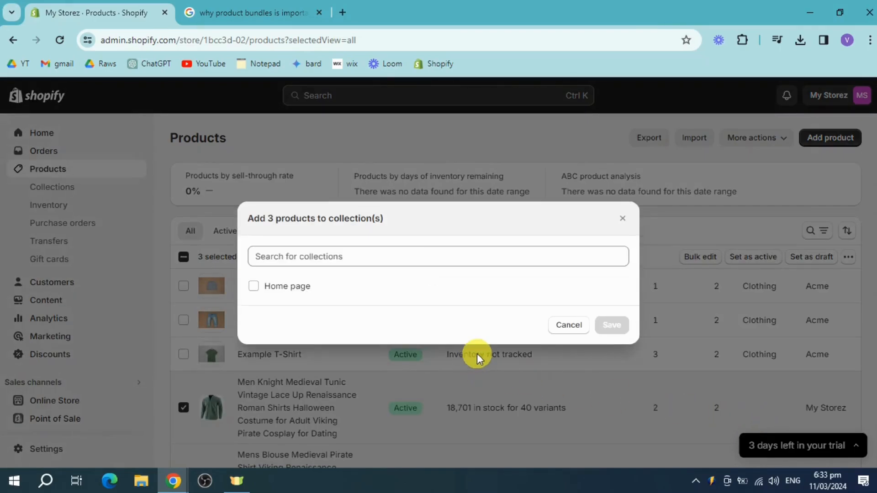
left_click(363, 255)
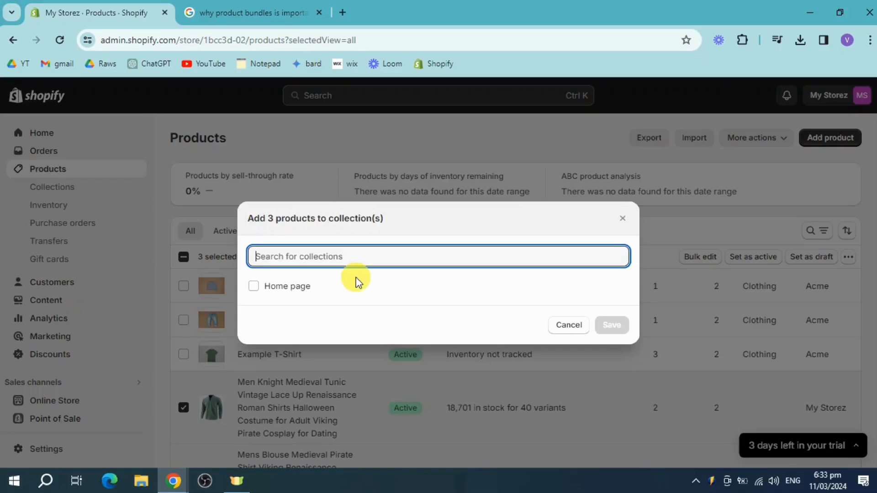
type("shirt")
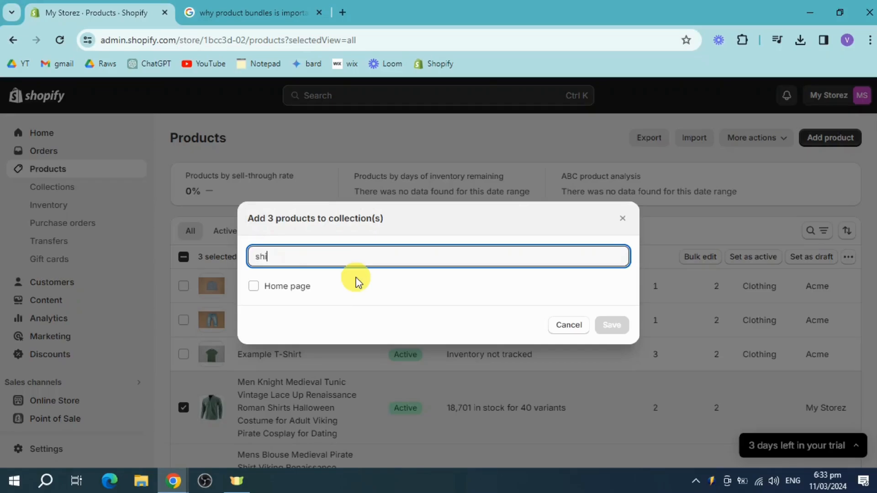
double_click(394, 255)
key("BackSpace")
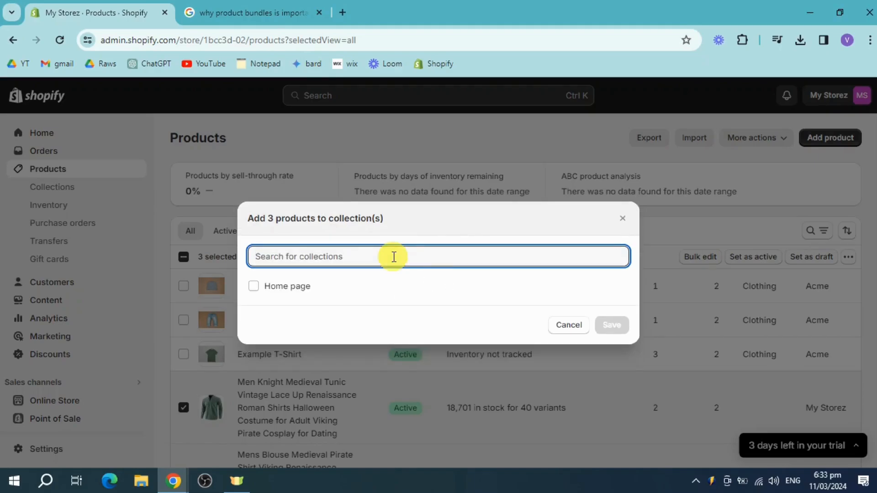
Choose the Home page collection for the three products and save
left_click(291, 291)
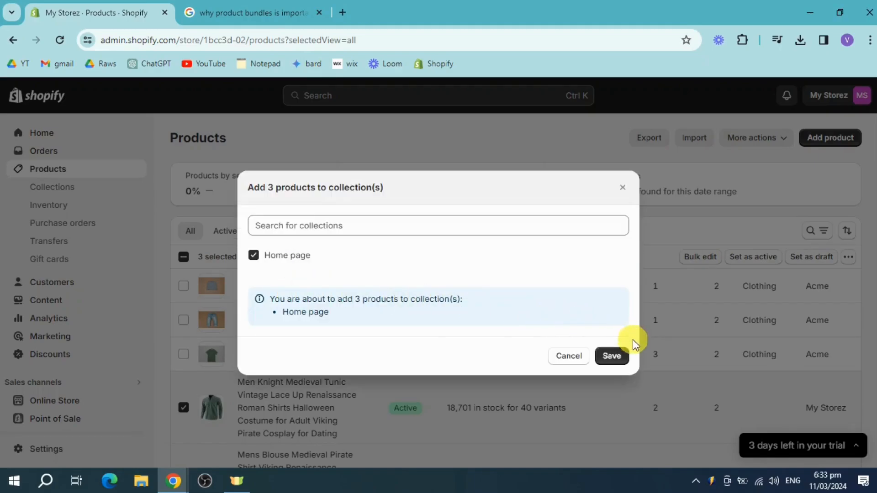
left_click(613, 356)
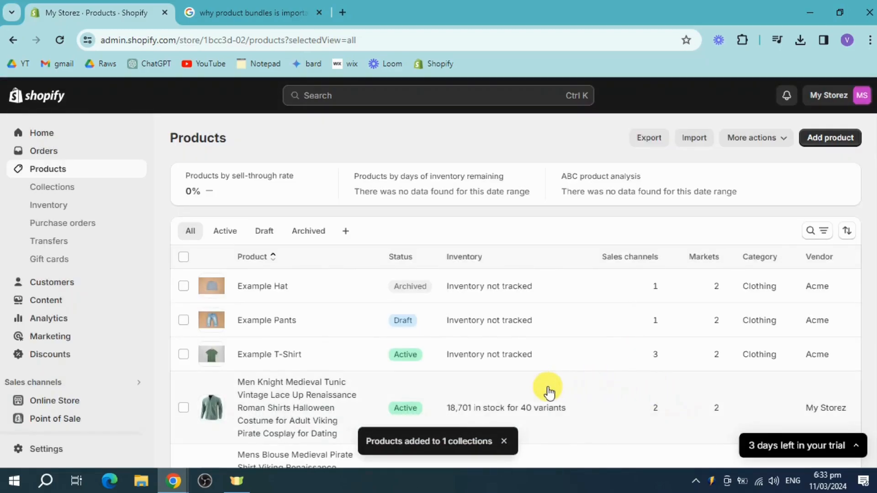
Search the apps for "cj" and open the CJdropshipping: Much Faster listing in the app store
scroll(636, 364, "down", 3)
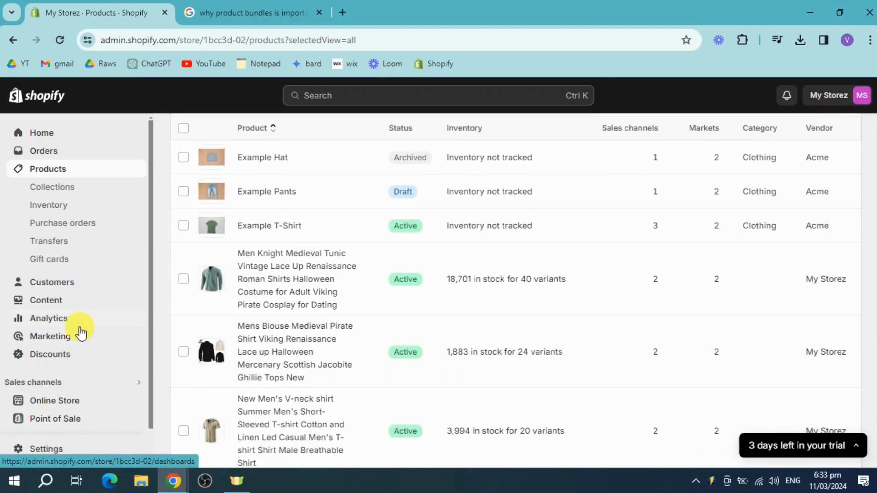
scroll(81, 333, "down", 1)
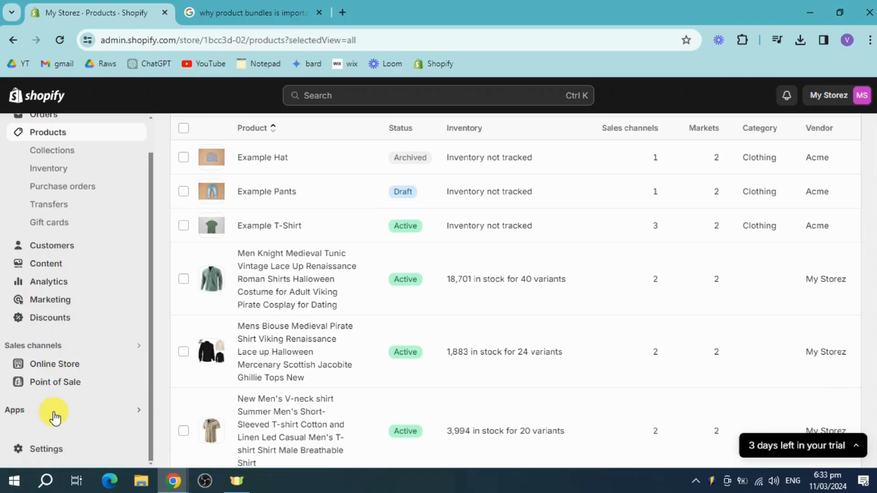
left_click(54, 413)
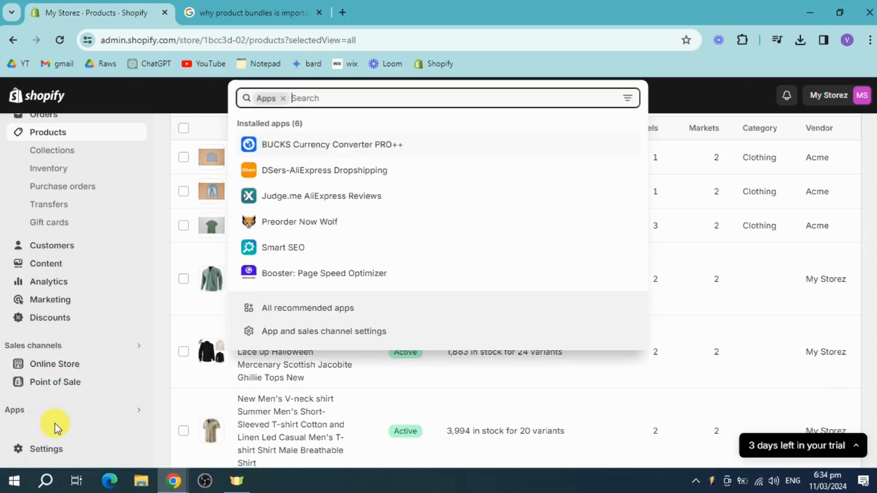
type("cj")
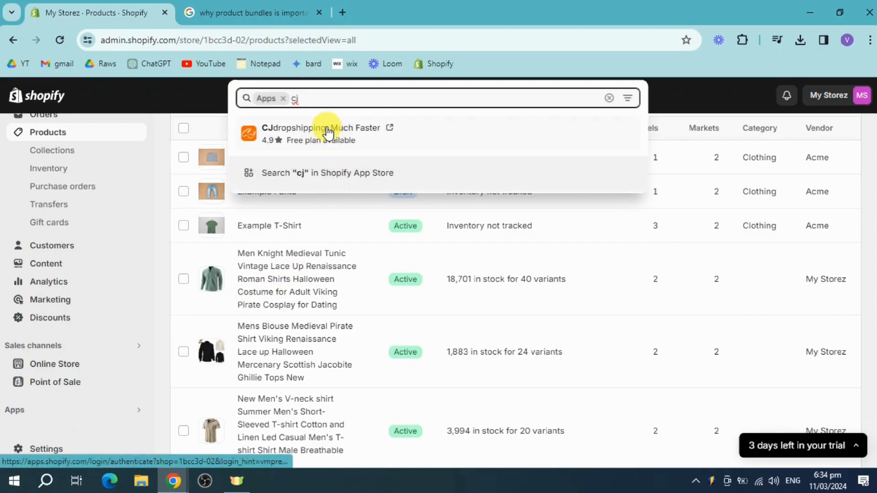
left_click(336, 133)
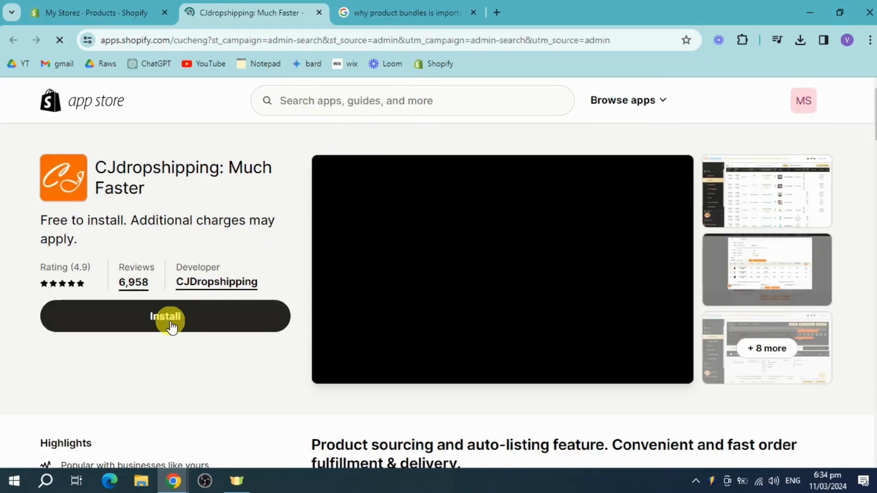
Install the CJdropshipping: Much Faster app with the requested store access and collapse the trial notice
left_click(171, 325)
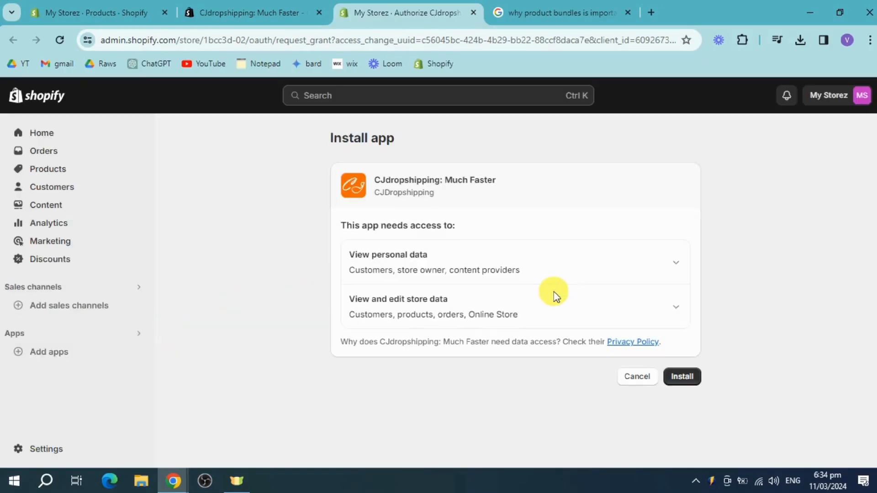
left_click(673, 377)
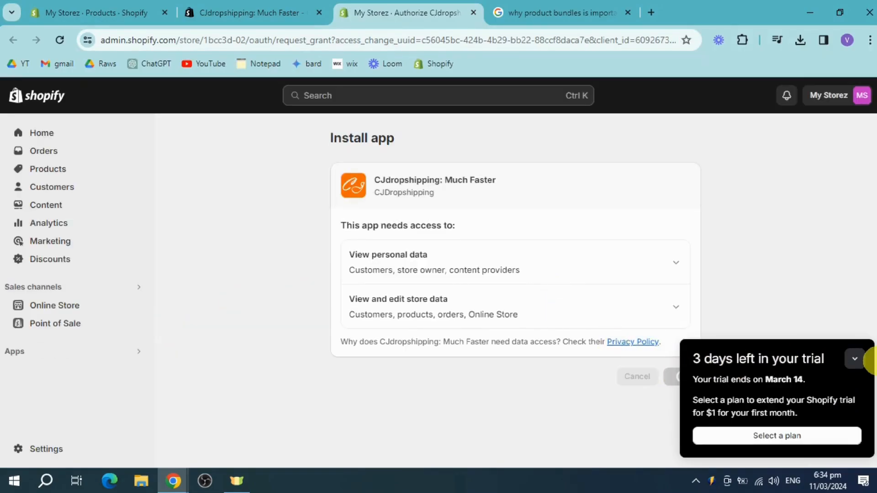
left_click(855, 358)
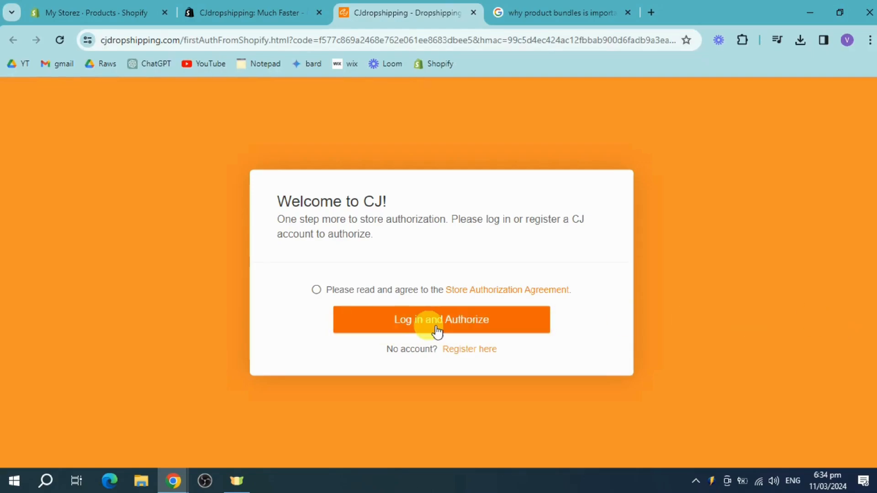
Agree to CJ's Store Authorization Agreement and start registering a new account with the owner's e-mail address
left_click(317, 290)
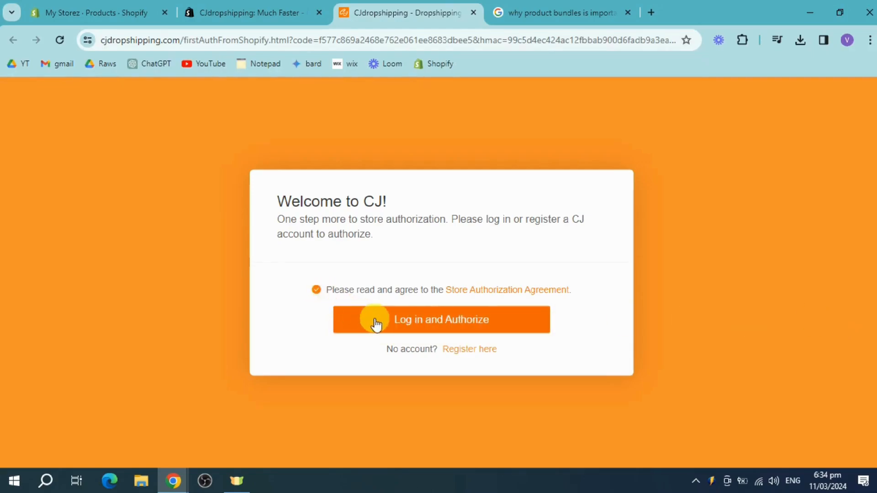
left_click(464, 350)
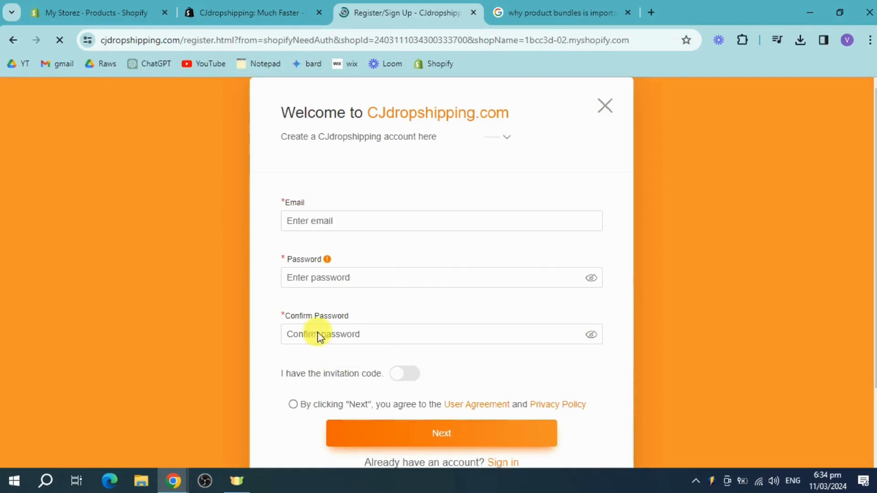
left_click(347, 220)
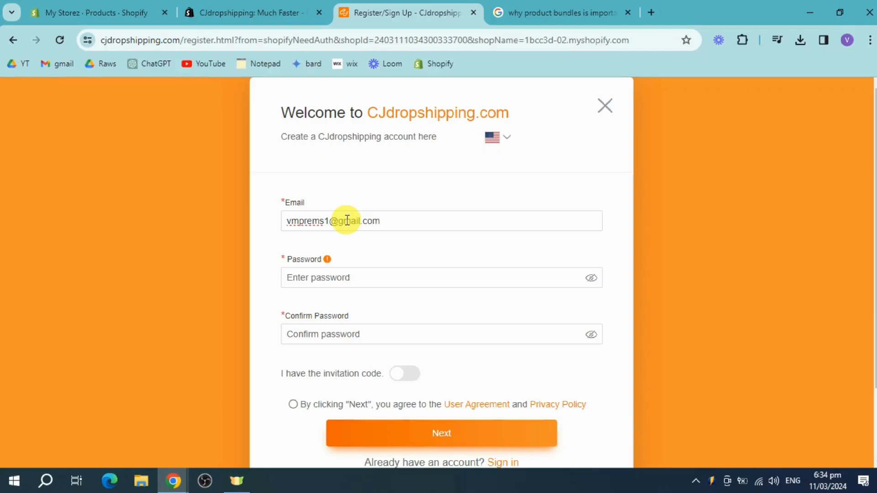
Enter the account password and repeat it in the password confirmation of the CJdropshipping registration form
left_click(344, 278)
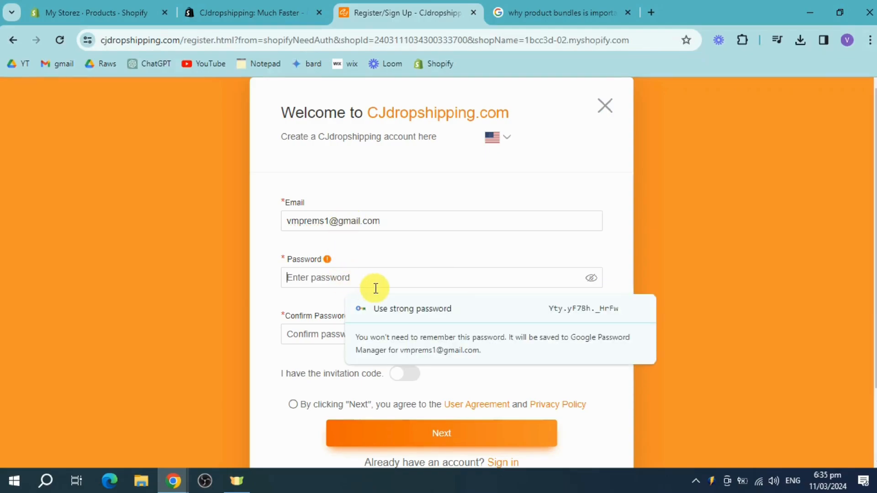
type("••••••••")
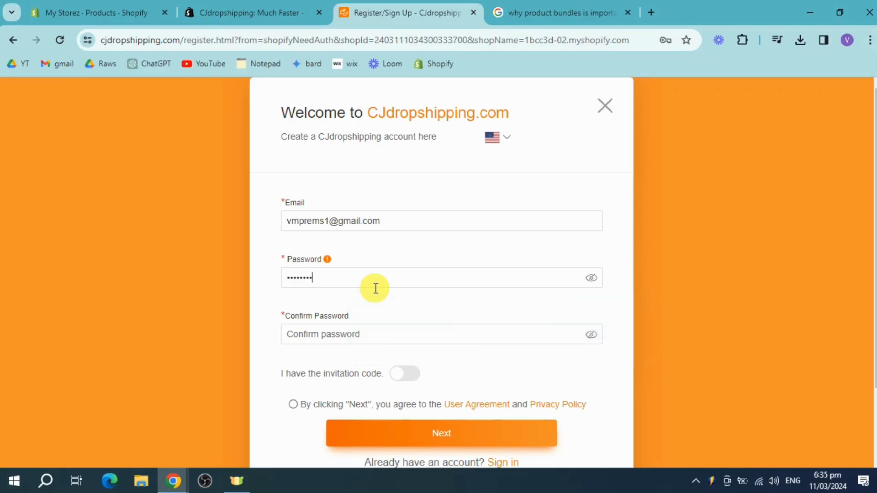
left_click(375, 329)
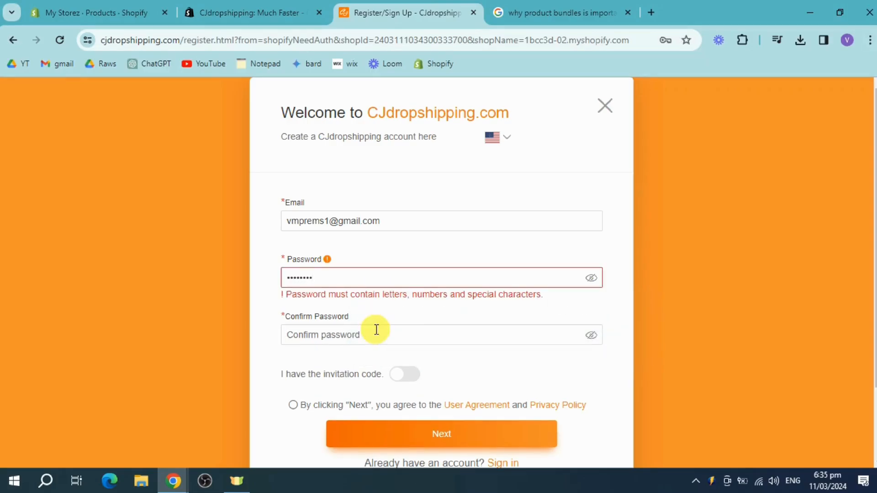
type("••")
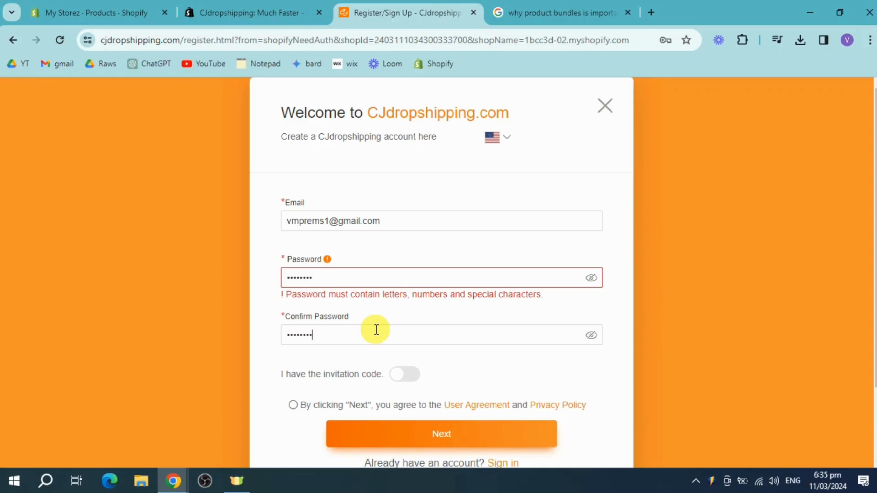
Replace the account password with one containing letters, numbers and special characters, and reveal both password fields to make the confirmation match
left_click(386, 274)
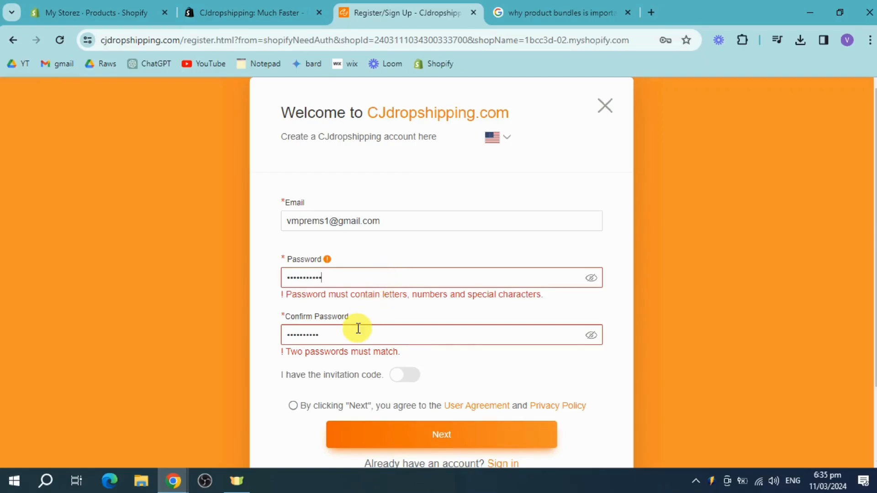
left_click(328, 334)
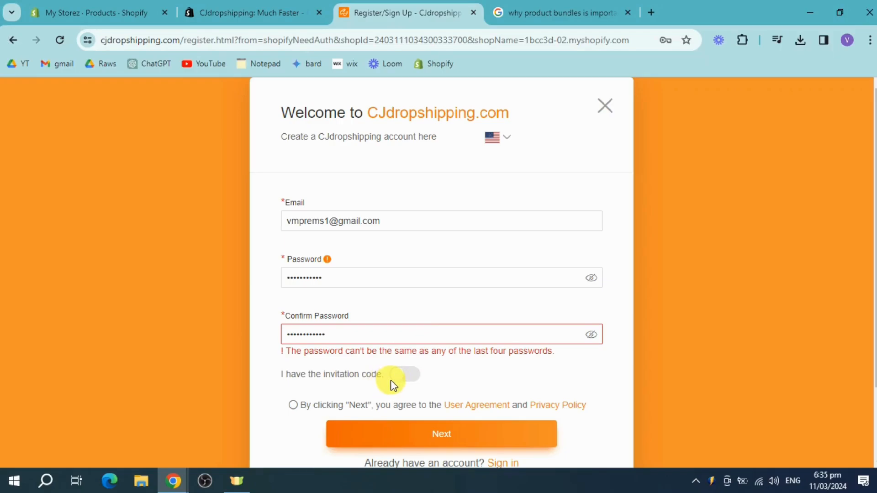
left_click(294, 406)
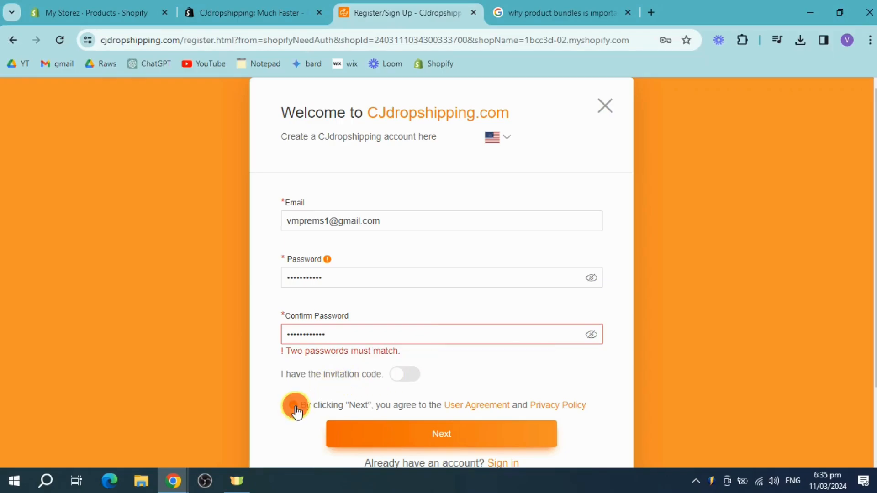
left_click(591, 278)
left_click(592, 335)
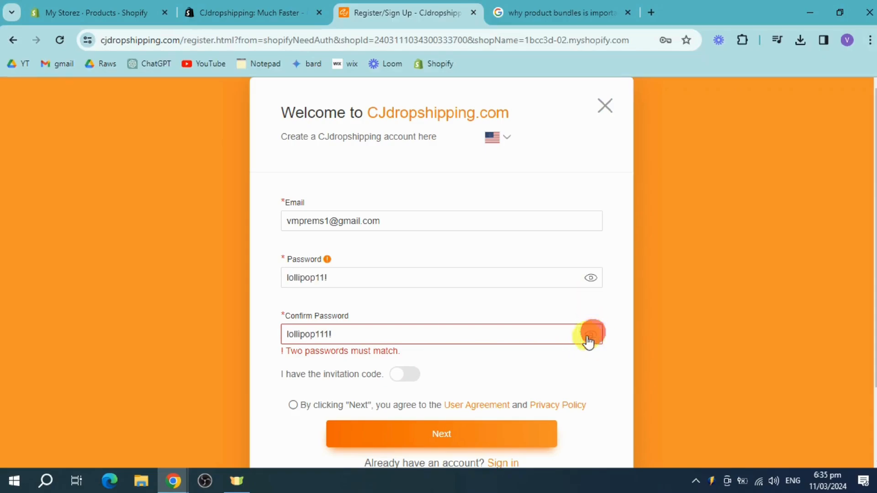
left_click(325, 334)
key("BackSpace")
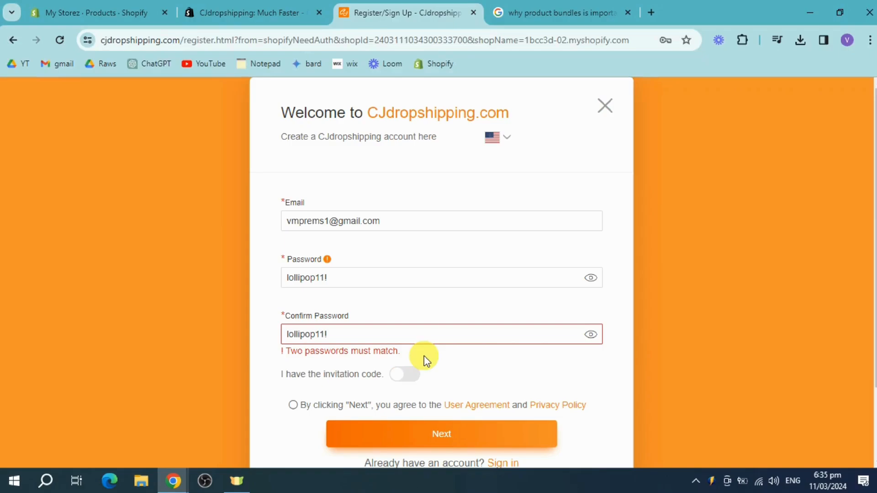
left_click(414, 321)
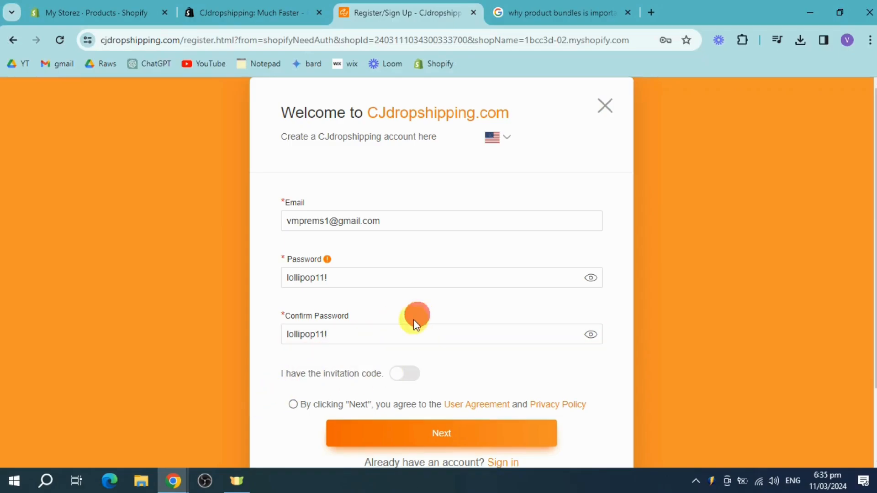
Accept the User Agreement and Privacy Policy, submit the account details and refuse to save the password in the browser
left_click(293, 405)
left_click(410, 435)
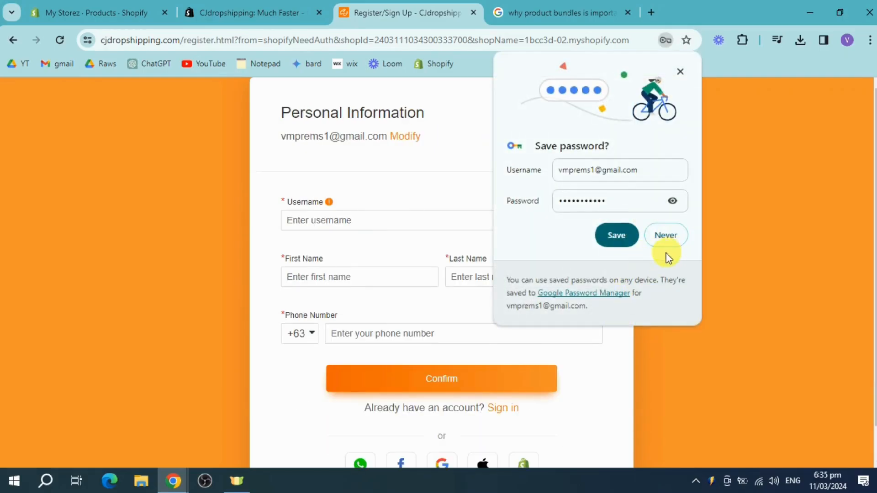
left_click(665, 235)
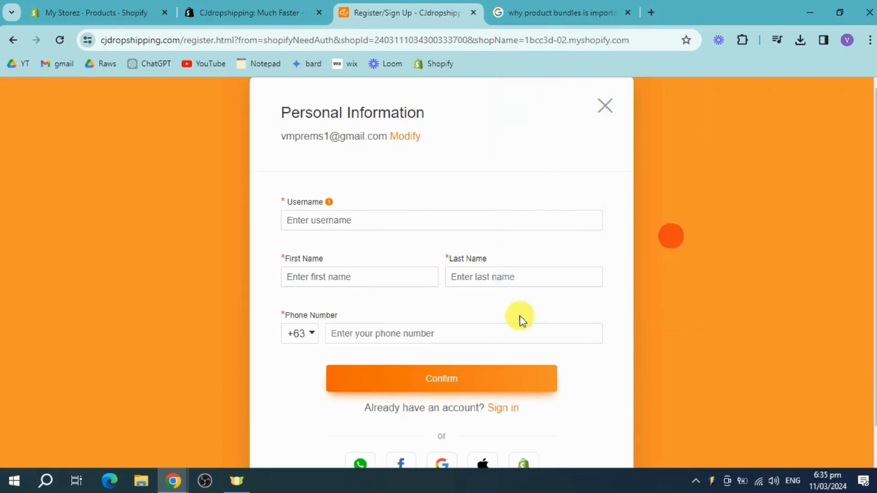
Sign in to CJdropshipping with the owner's Google account instead of filling in the personal information form
left_click(466, 382)
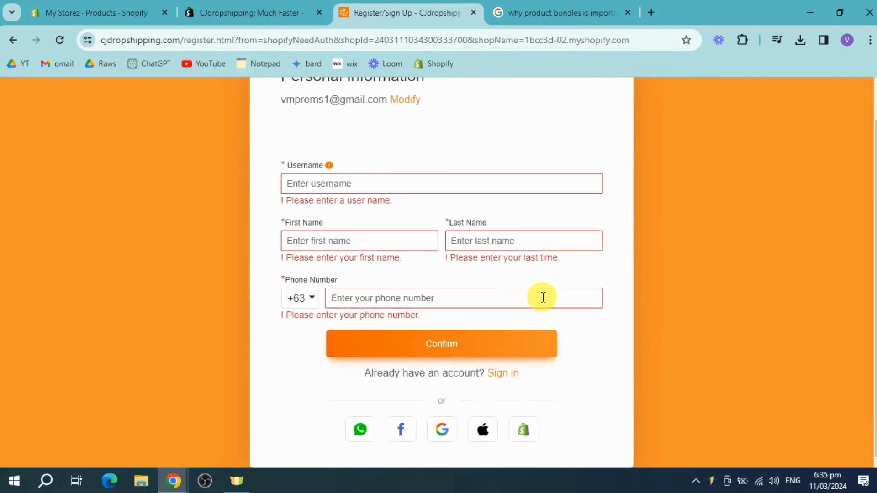
scroll(542, 299, "down", 1)
left_click(442, 434)
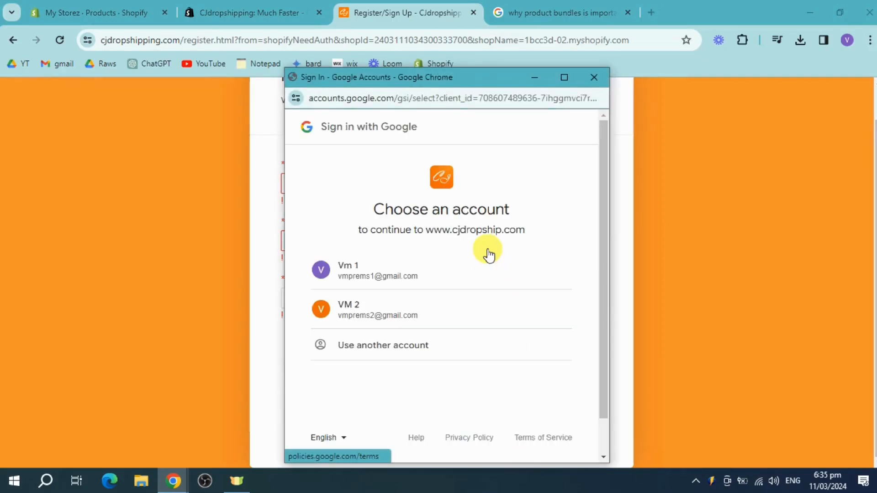
left_click(438, 275)
left_click(555, 370)
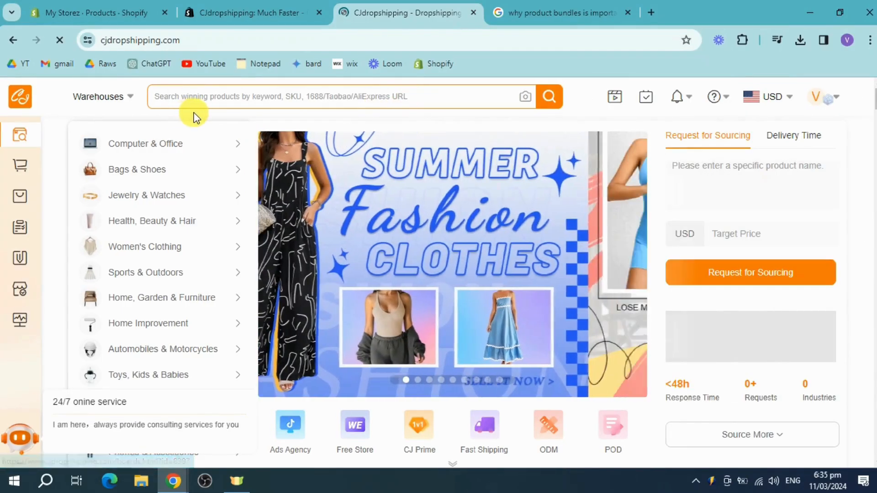
Set the welcome assistant's message never to appear again and close it
mouse_move(208, 139)
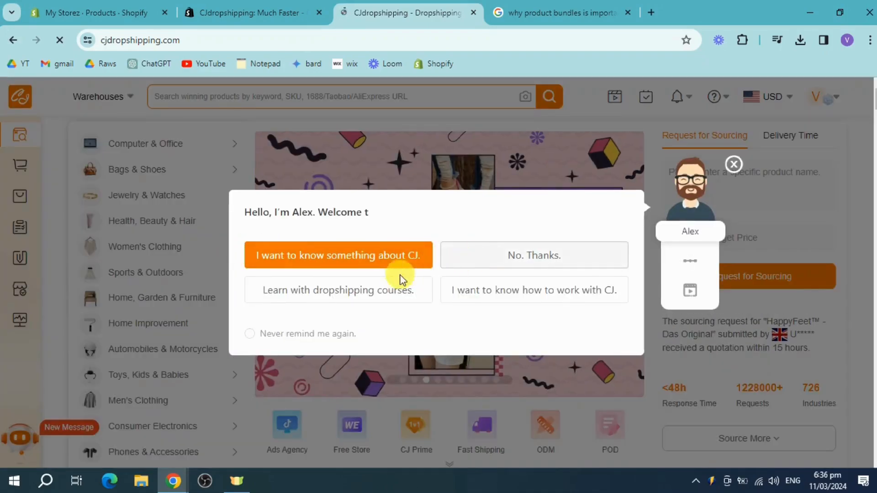
left_click(249, 334)
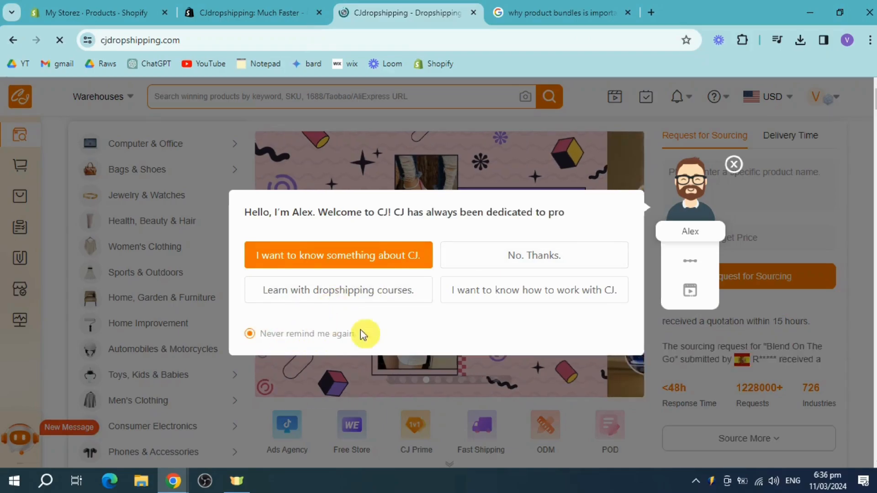
left_click(733, 163)
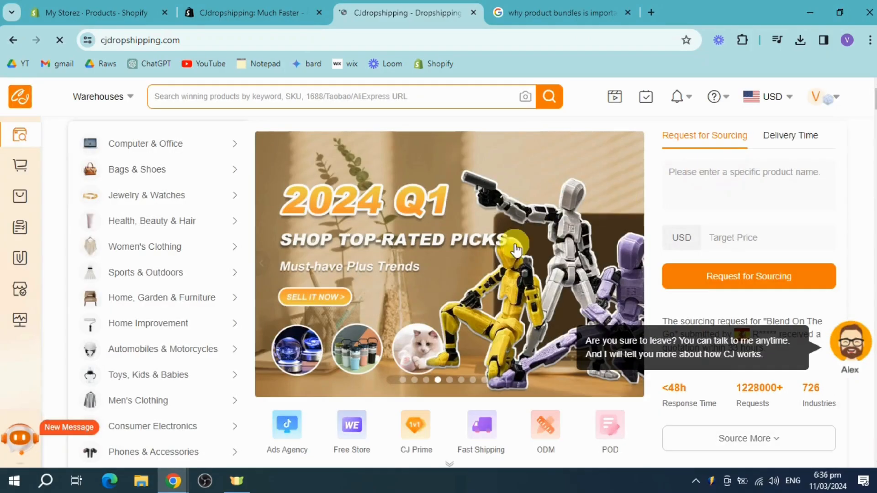
Browse the Women's Clothing category and open the Women's Fashionable All-matching Turtleneck Velvet Padded Lace Shirt product page
mouse_move(180, 248)
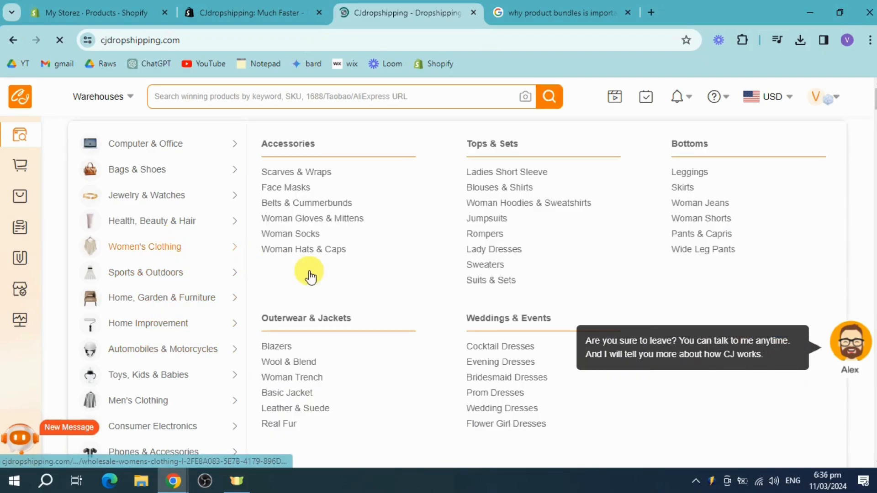
left_click(301, 280)
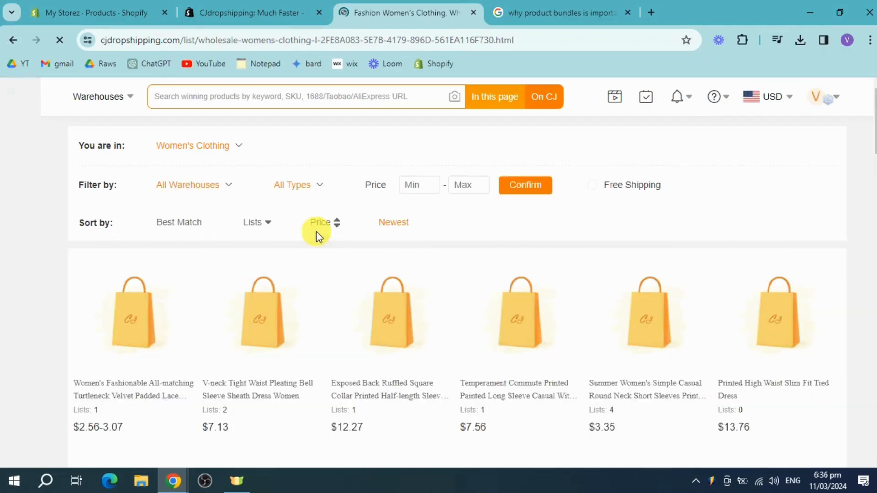
scroll(314, 287, "down", 1)
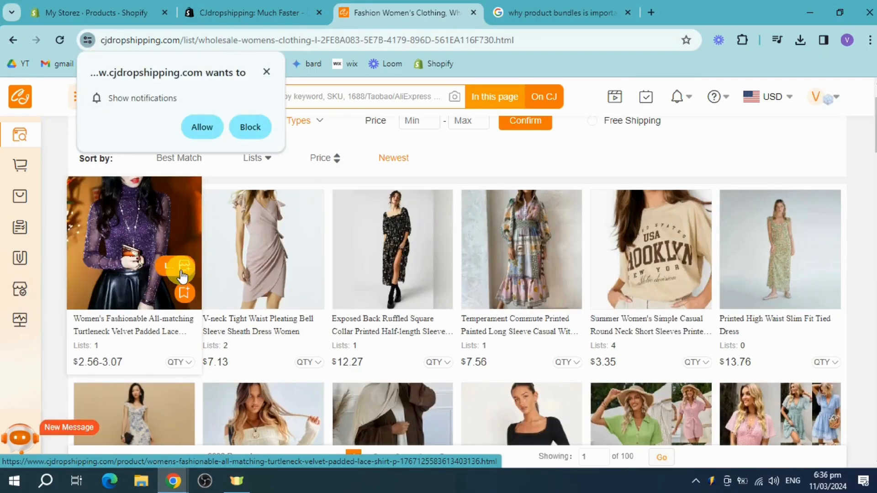
left_click(190, 325)
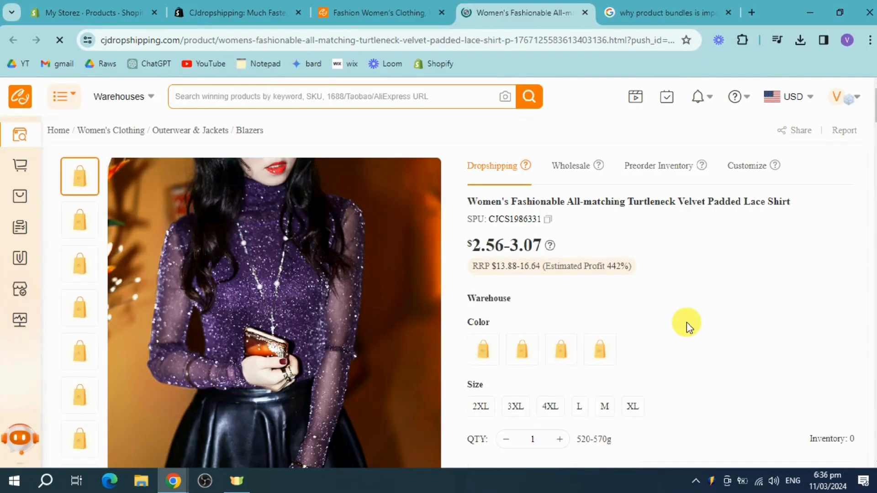
Try to choose a store for listing the turtleneck lace shirt, dismissing the site's notification request
scroll(686, 322, "down", 2)
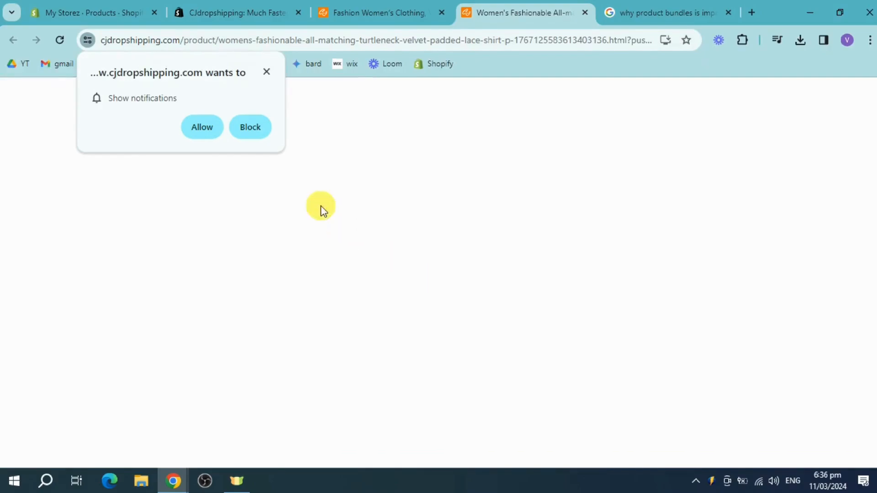
left_click(267, 74)
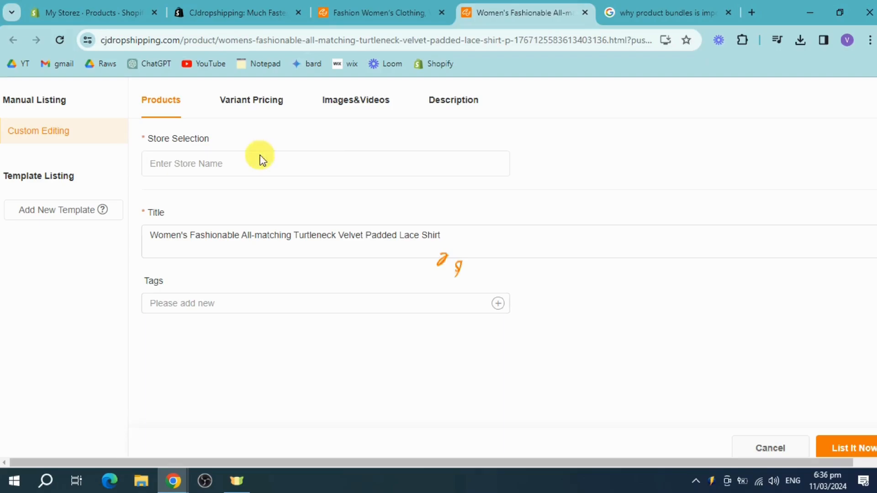
left_click(233, 164)
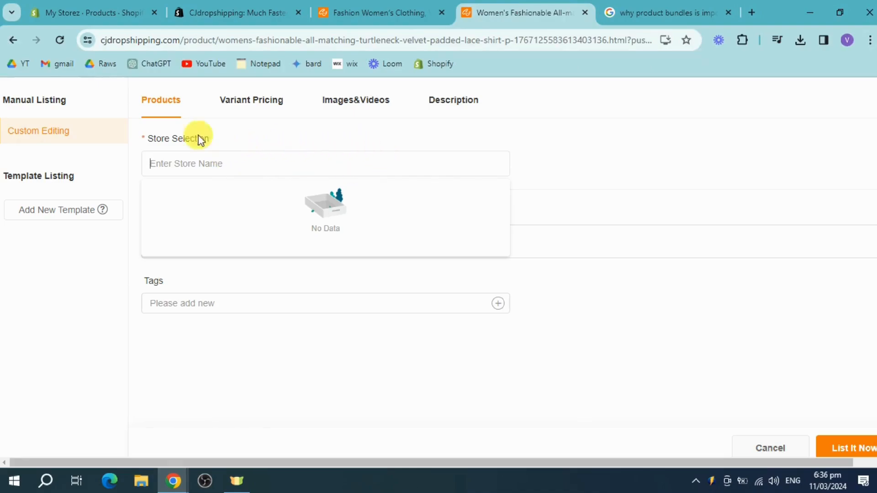
Return to the Shopify admin and open the app and sales channel settings
left_click(64, 6)
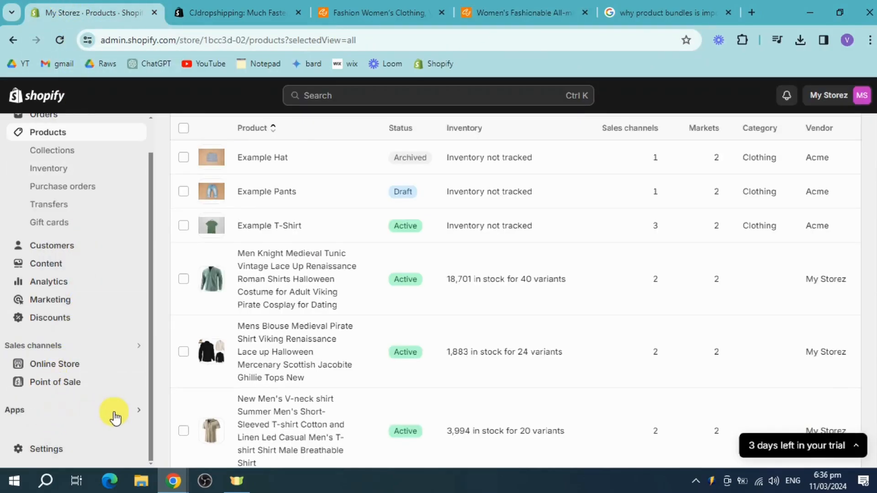
left_click(244, 7)
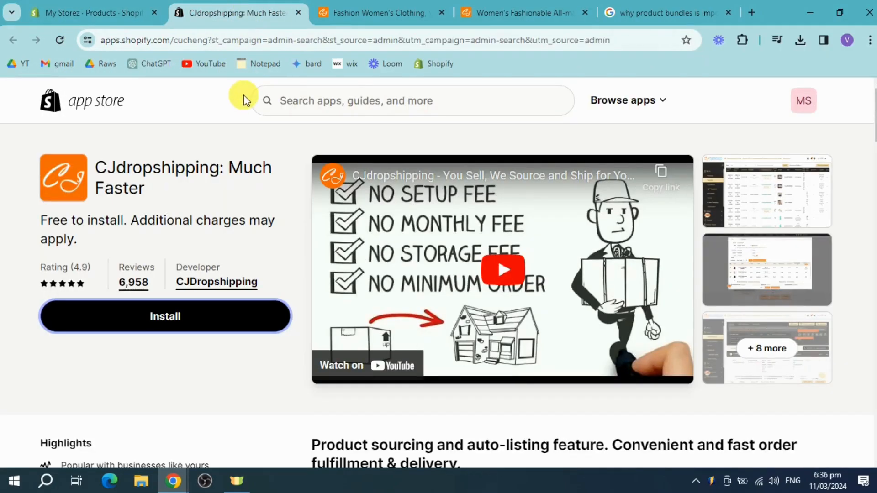
left_click(136, 4)
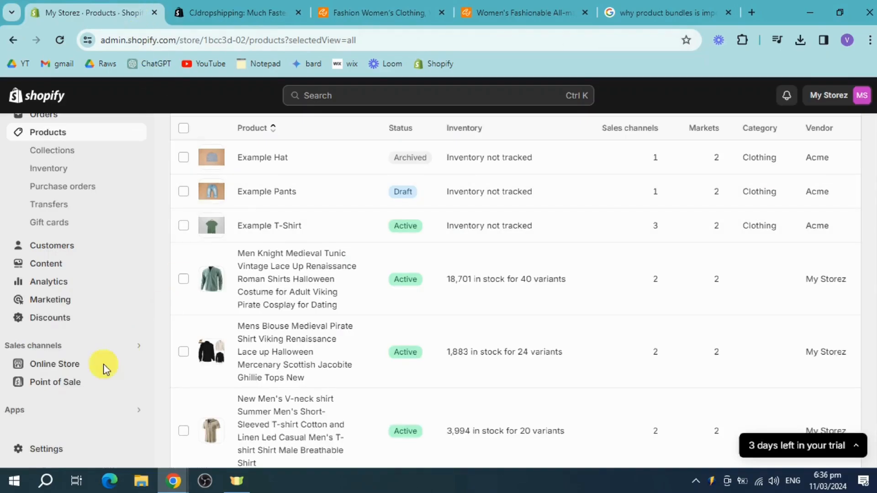
left_click(137, 412)
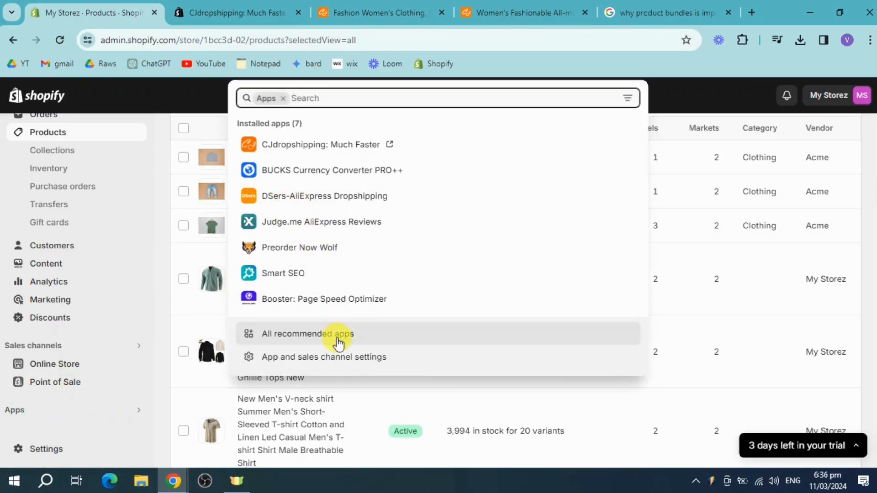
left_click(343, 357)
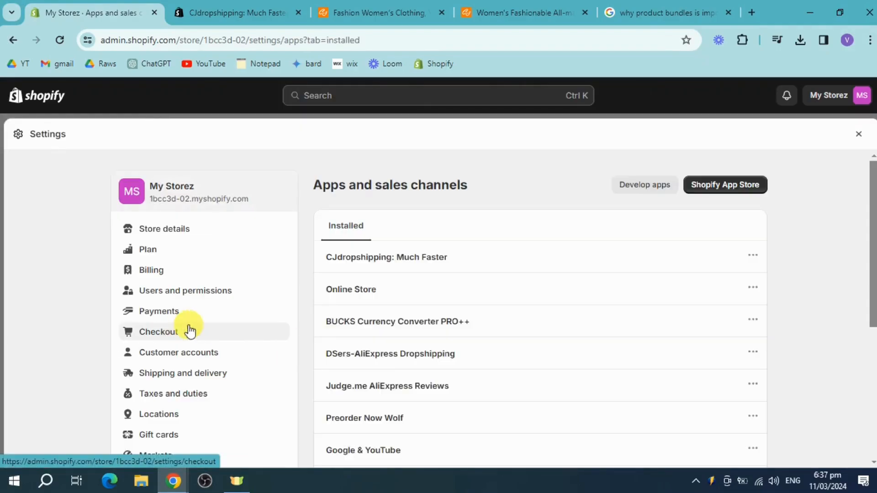
Launch CJdropshipping: Much Faster from the installed apps and authorize the store with the logged-in CJ account
left_click(755, 292)
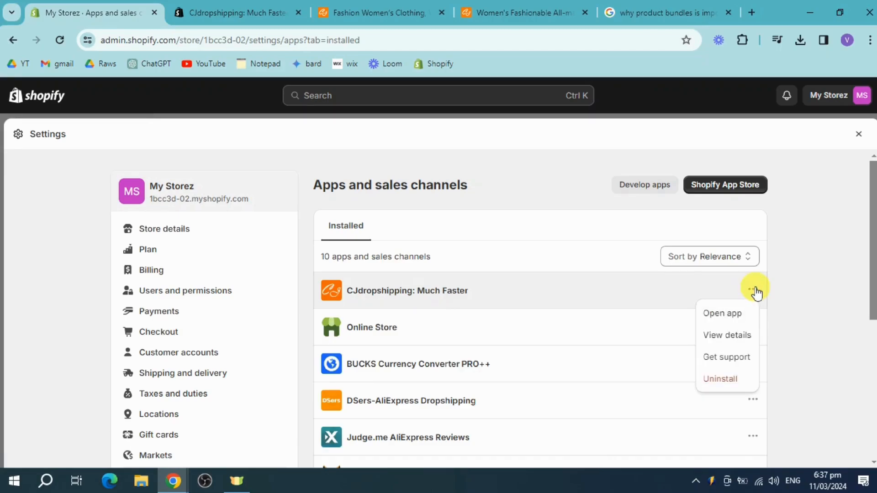
left_click(732, 315)
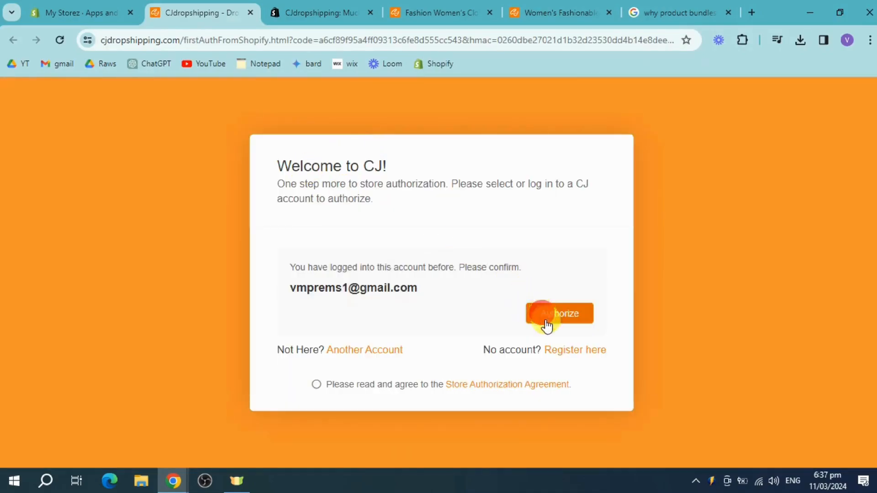
left_click(547, 326)
left_click(443, 305)
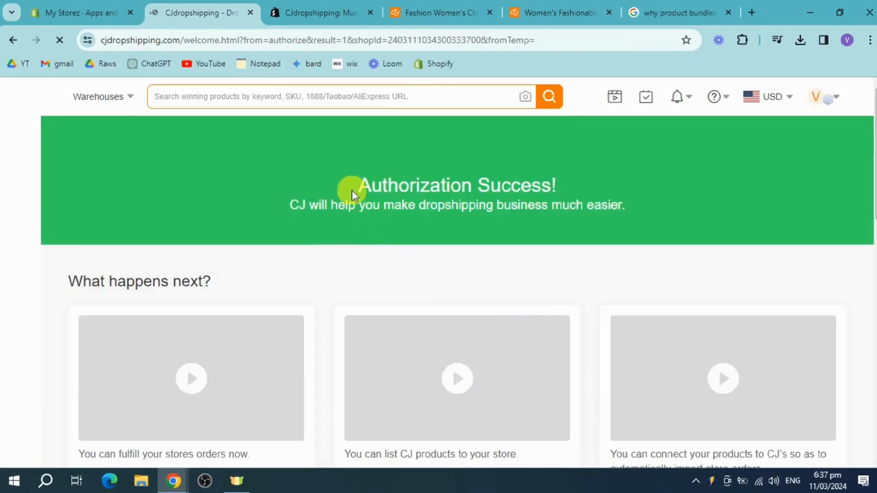
Review the turtleneck lace shirt's variants, shipping details and pictures on its product page, and return to the Women's Clothing list
left_click(469, 9)
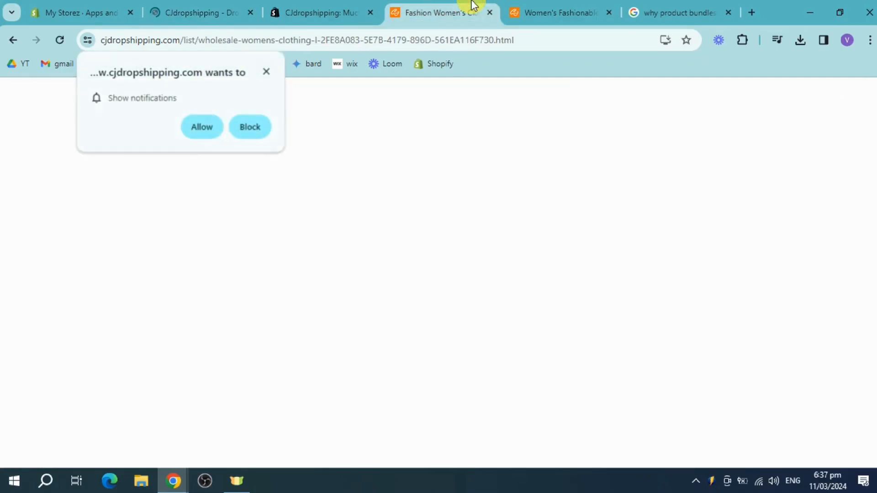
left_click(520, 11)
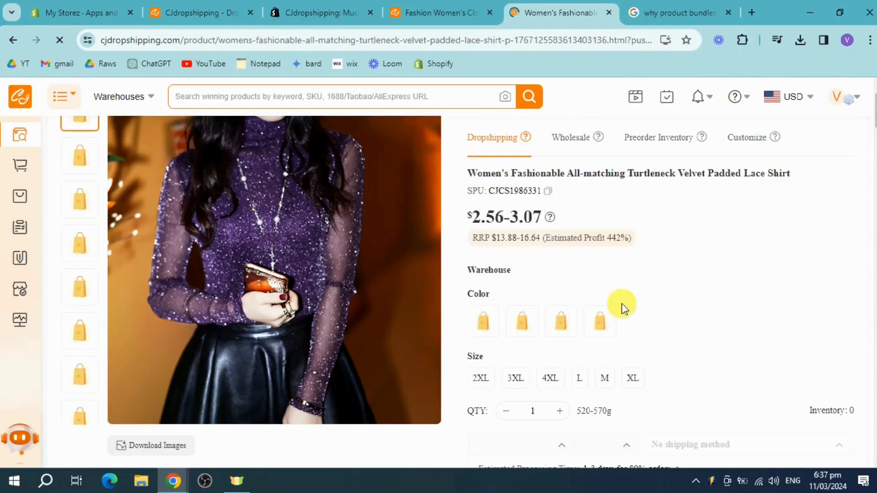
scroll(539, 310, "down", 4)
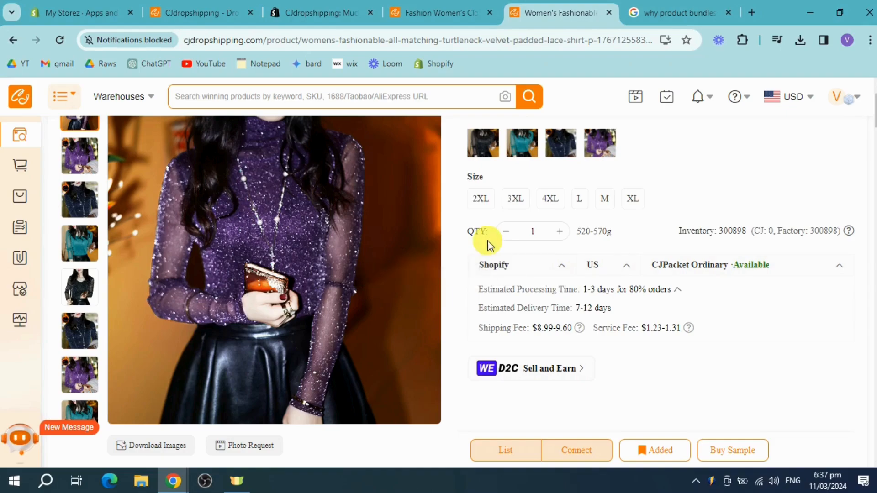
scroll(640, 290, "down", 4)
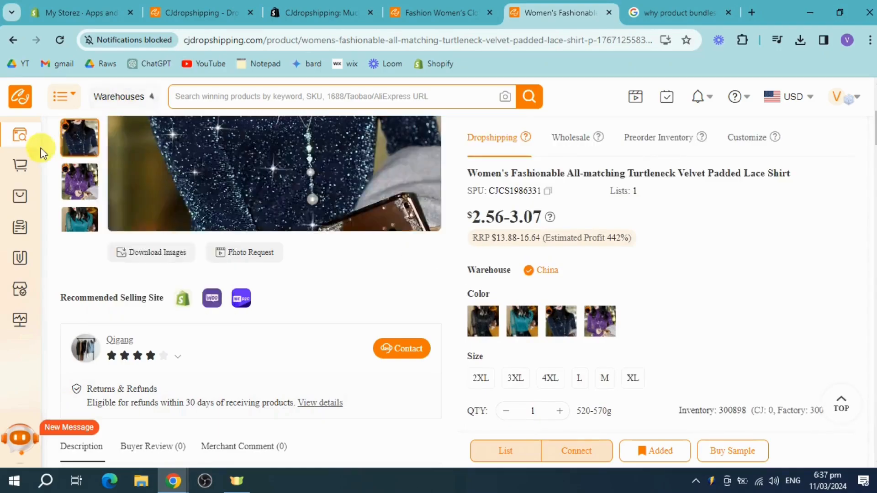
scroll(297, 221, "up", 4)
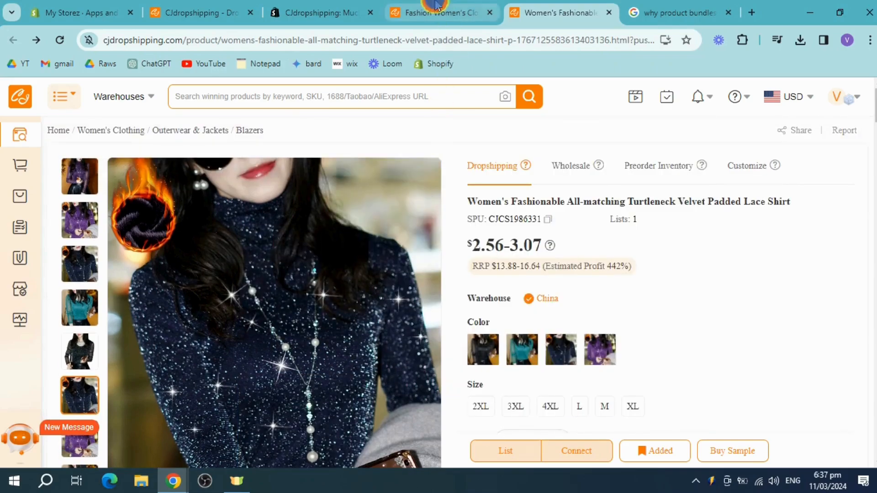
left_click(437, 7)
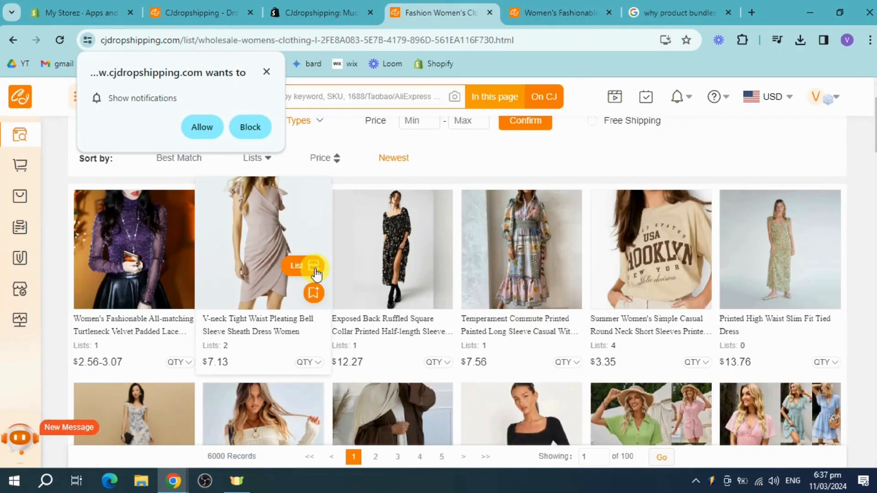
Open the V-neck Tight Waist Pleating Bell Sleeve Sheath Dress for listing, select store 1bcc3d-02, and try to list it
left_click(321, 332)
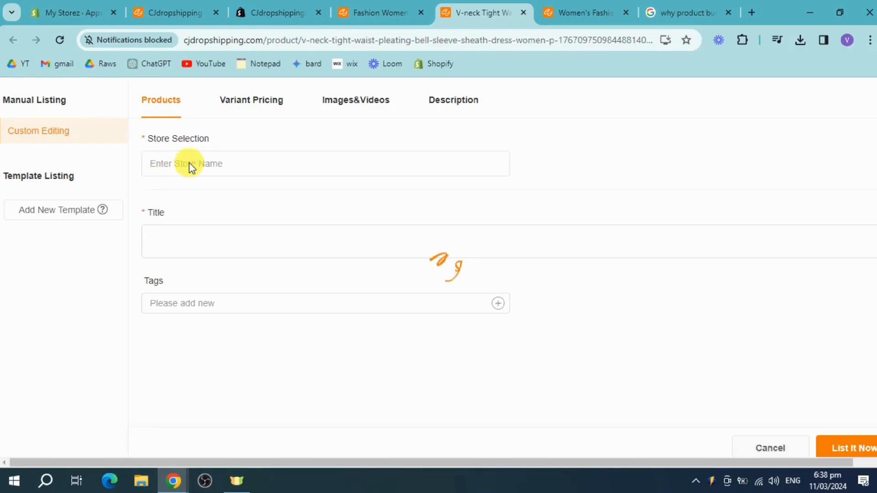
left_click(208, 165)
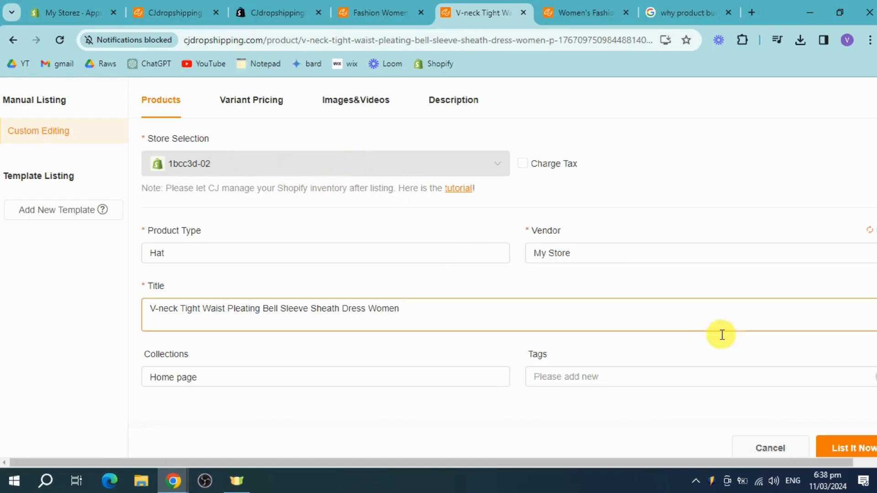
left_click(853, 448)
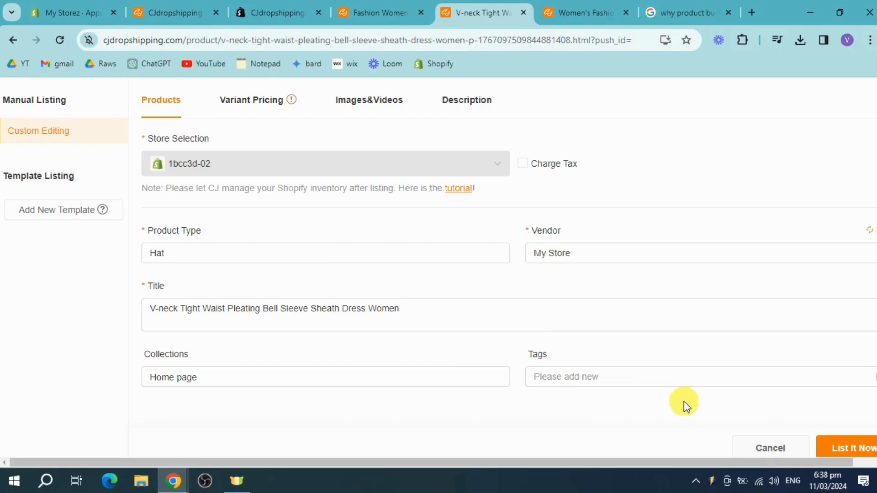
left_click(853, 447)
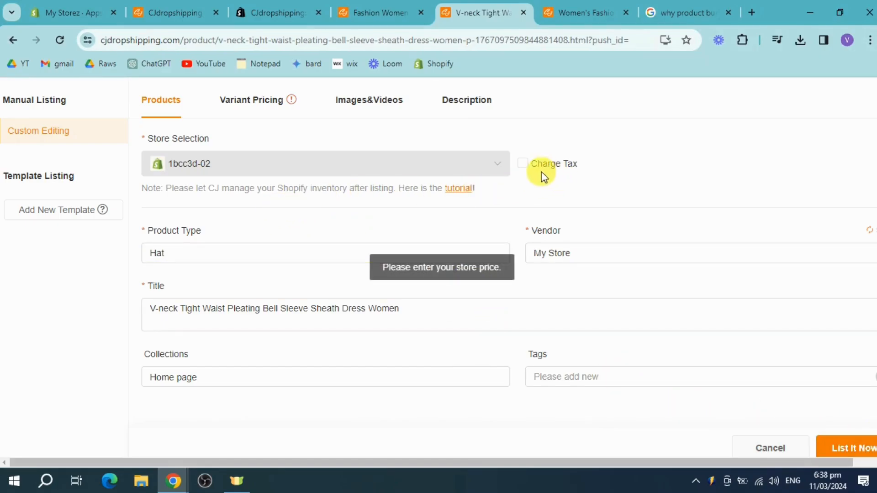
Enable tax charging for the V-neck dress and try to list it again
left_click(522, 164)
left_click(862, 441)
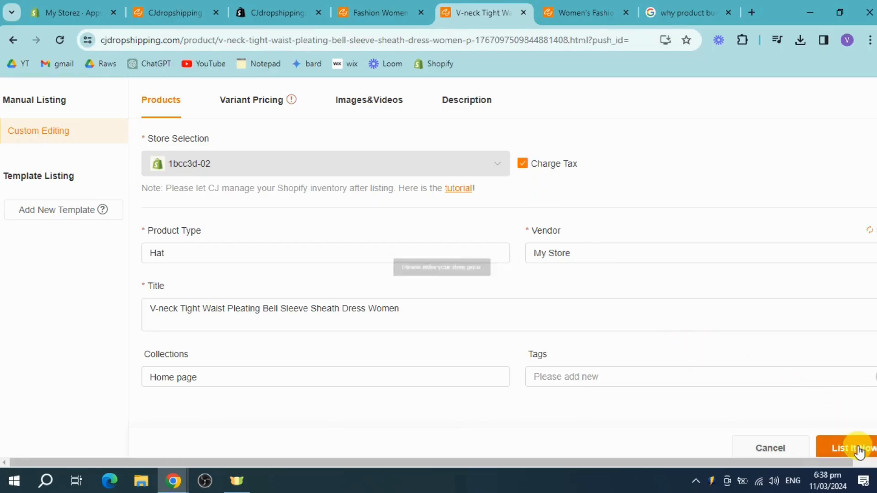
left_click(635, 375)
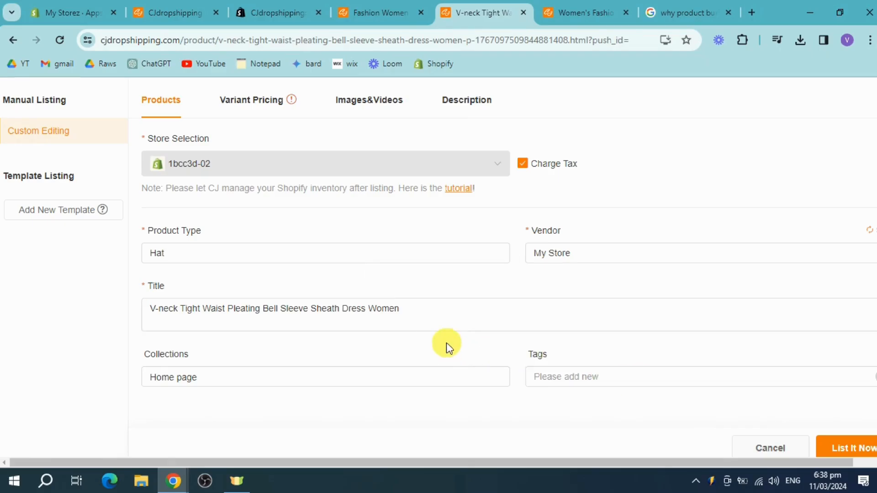
Set the store price of the black L, M and S variants to 16 PHP each and try listing the dress
left_click(261, 105)
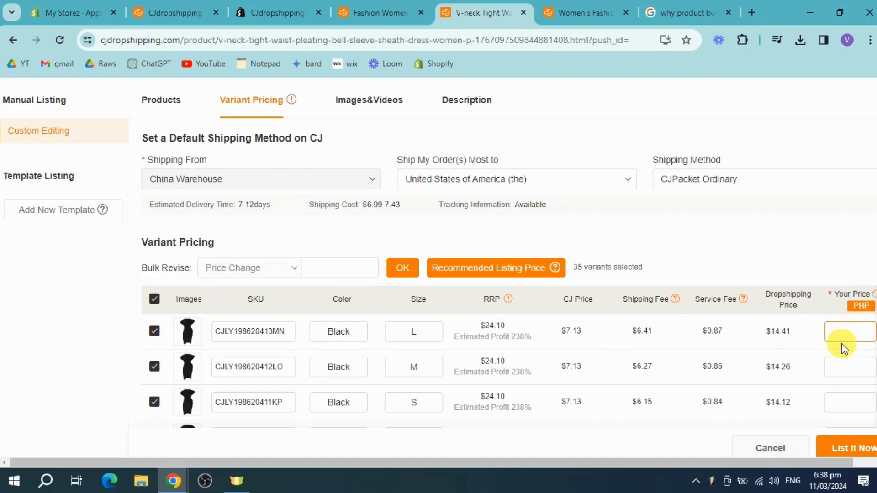
type("16")
left_click(843, 365)
type("16")
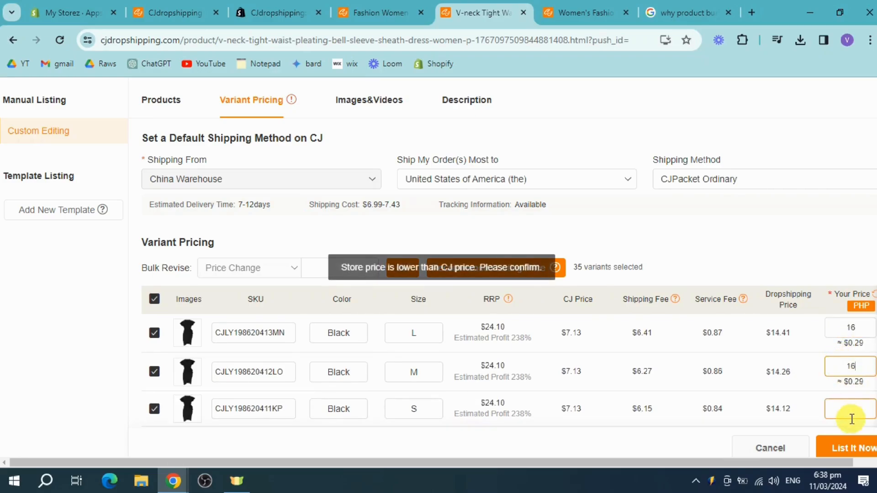
left_click(853, 411)
type("16")
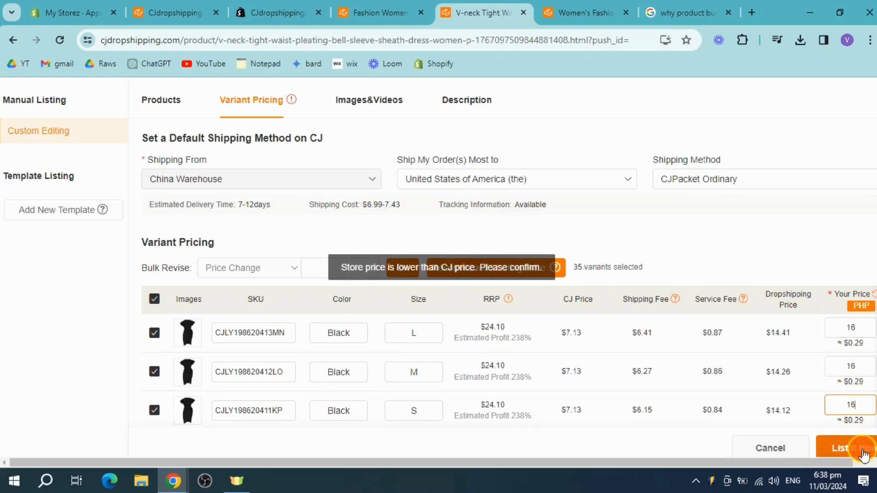
left_click(863, 450)
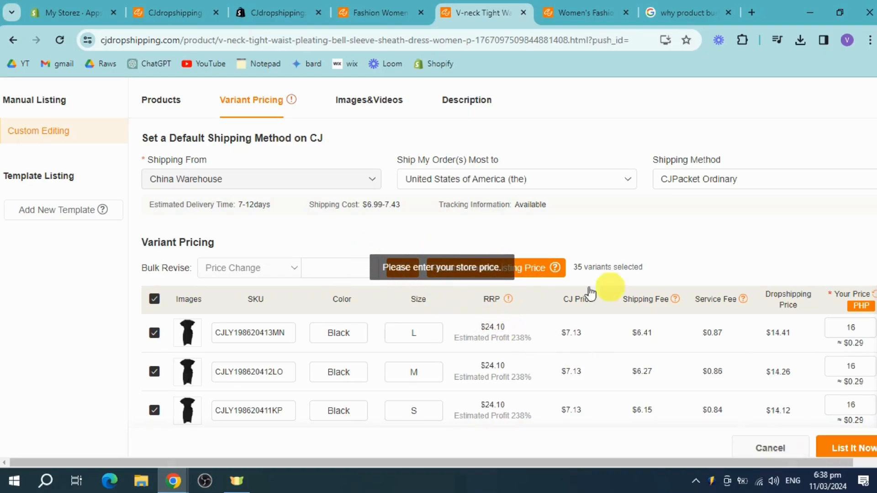
Bulk revise the price of all selected dress variants to 16 and submit the listing to the store
left_click(840, 368)
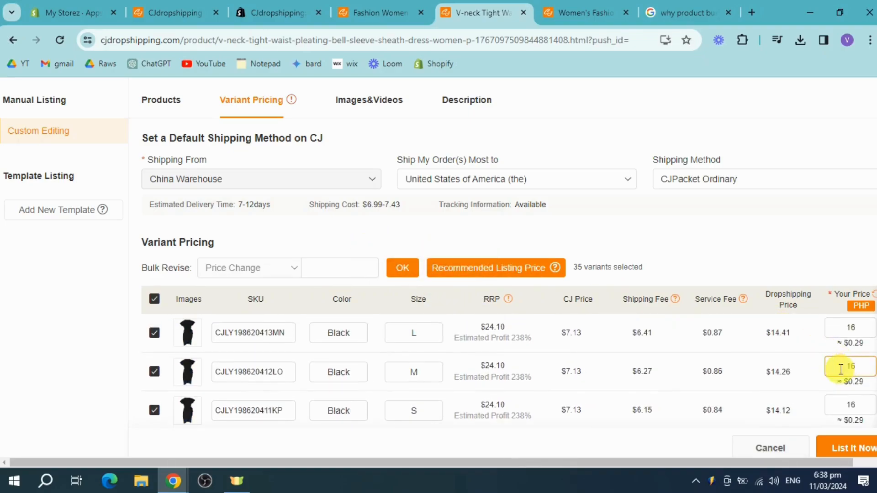
scroll(428, 355, "down", 4)
left_click(353, 265)
type("1")
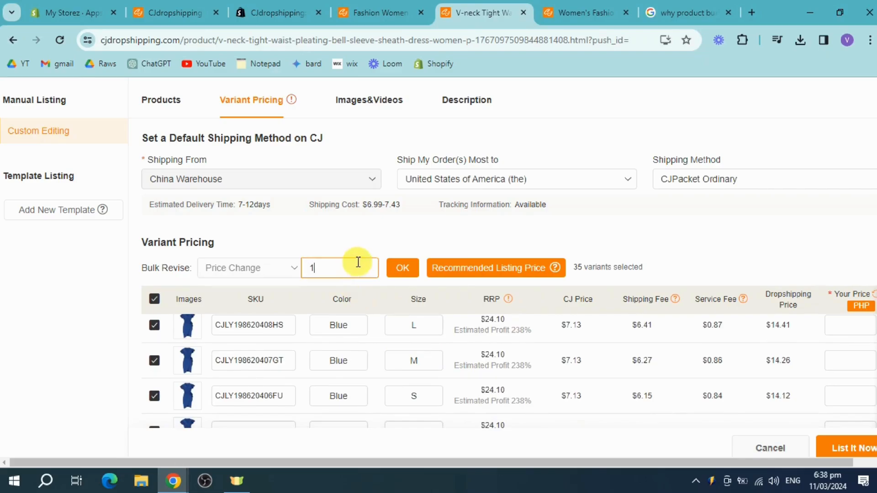
type("6")
left_click(403, 269)
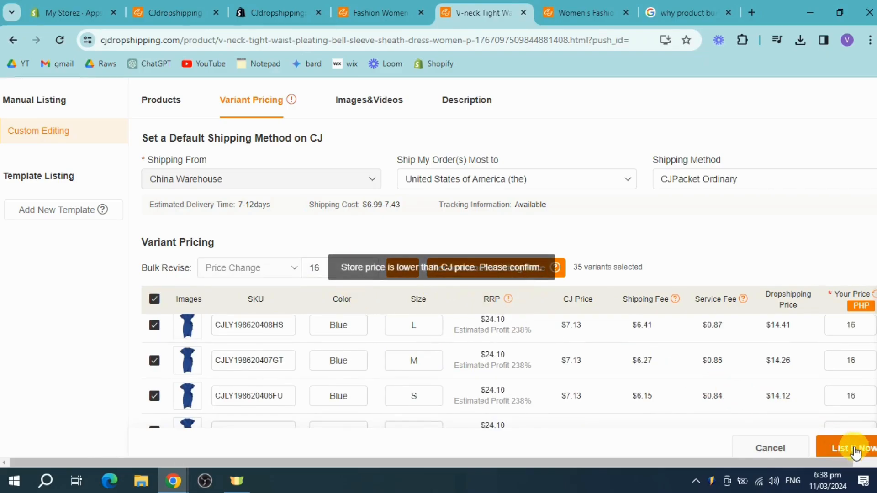
left_click(855, 450)
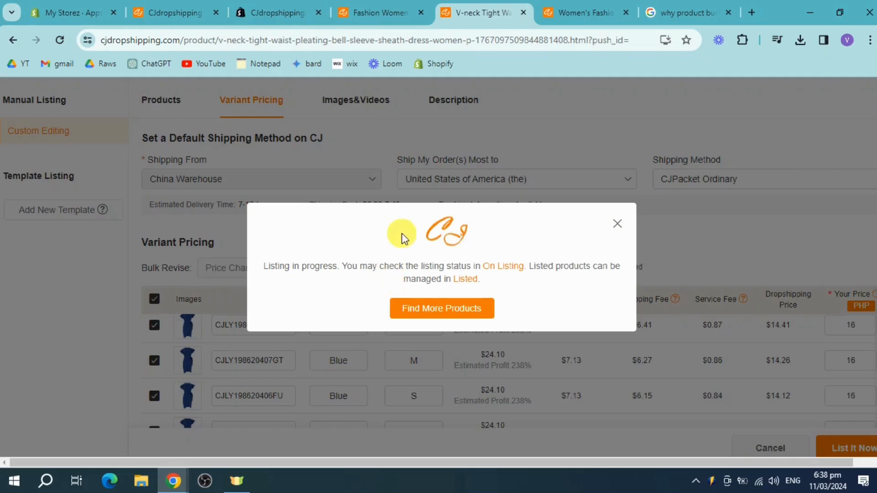
Return to the Shopify admin, leave the settings, and look through the product list for the V-neck dress
left_click(65, 8)
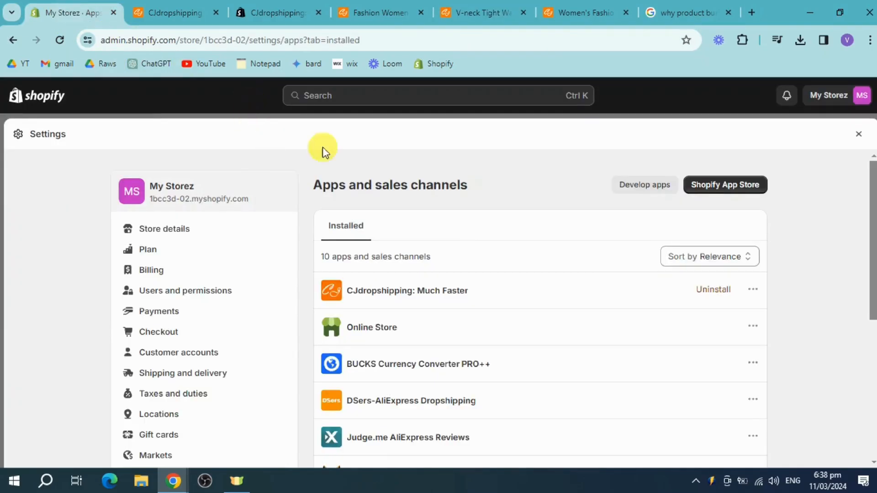
left_click(863, 137)
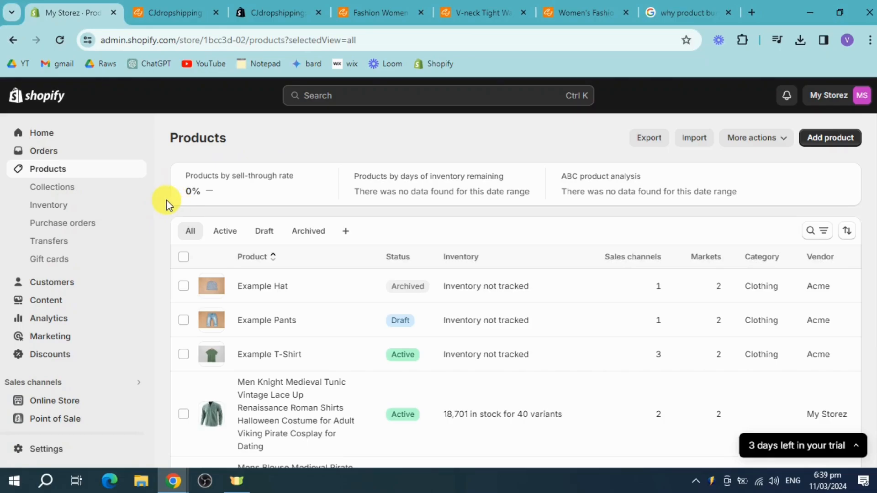
scroll(408, 320, "down", 5)
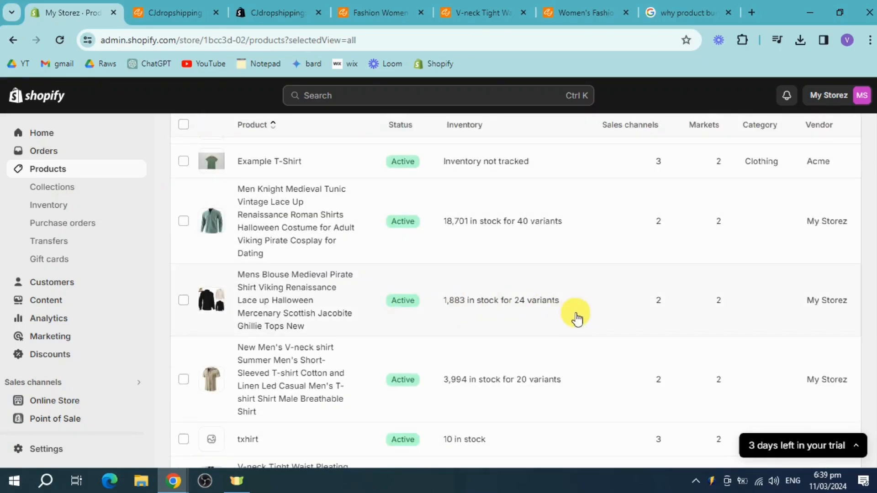